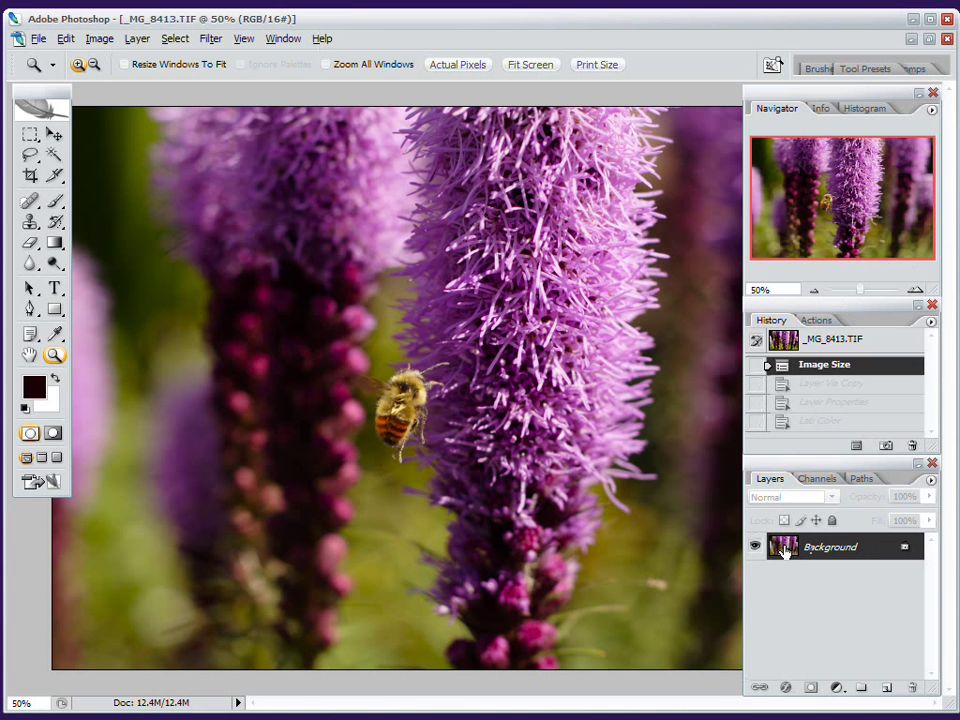
Duplicate the Background layer and name the copy 'Saturated'.
left_click_drag(800, 548, 885, 688)
double_click(843, 548)
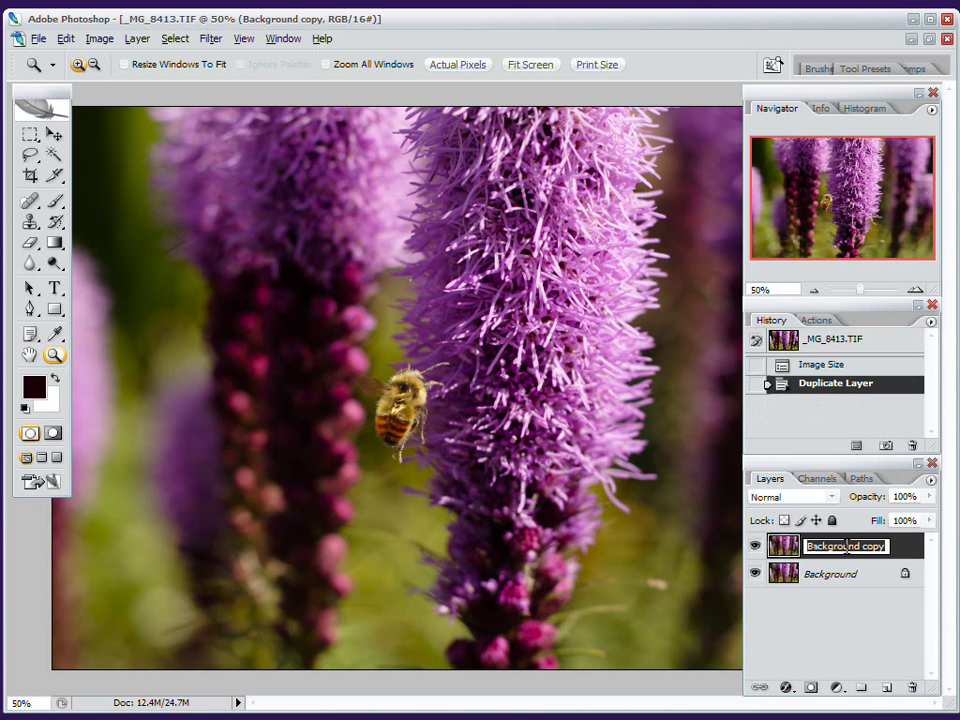
type("Saturated")
key("Return")
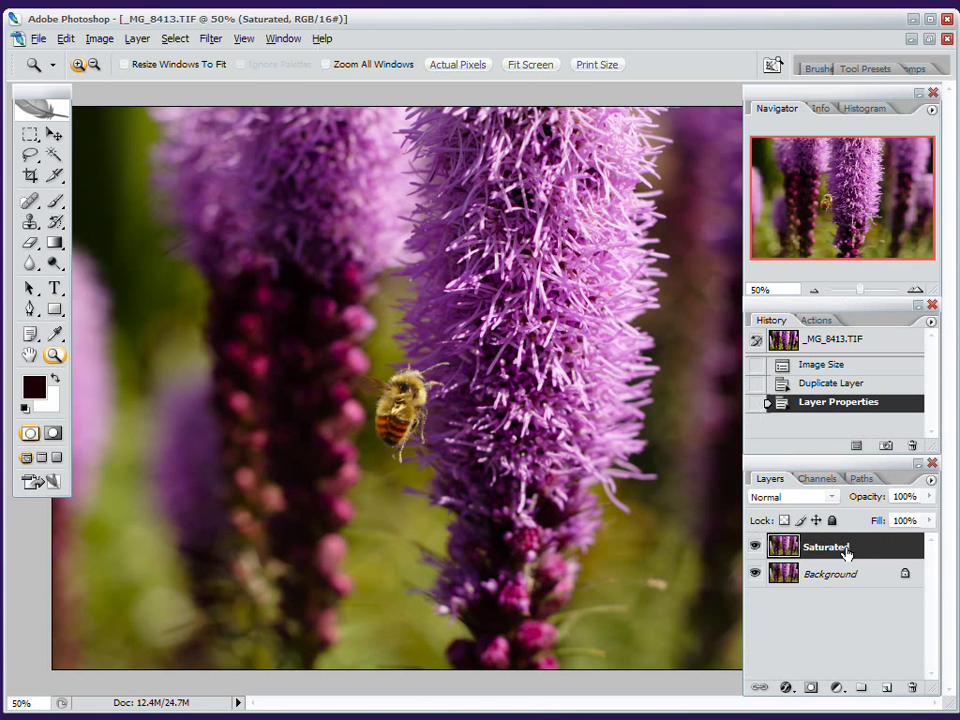
Convert the image to Lab Color mode with Don't Flatten.
left_click(100, 39)
mouse_move(141, 64)
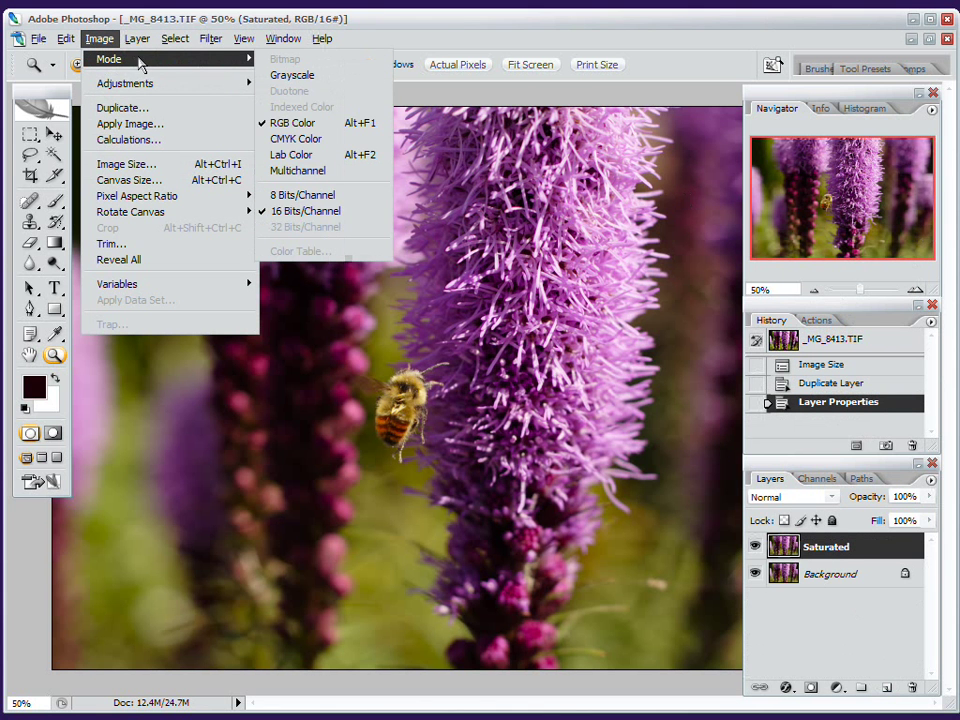
left_click(343, 155)
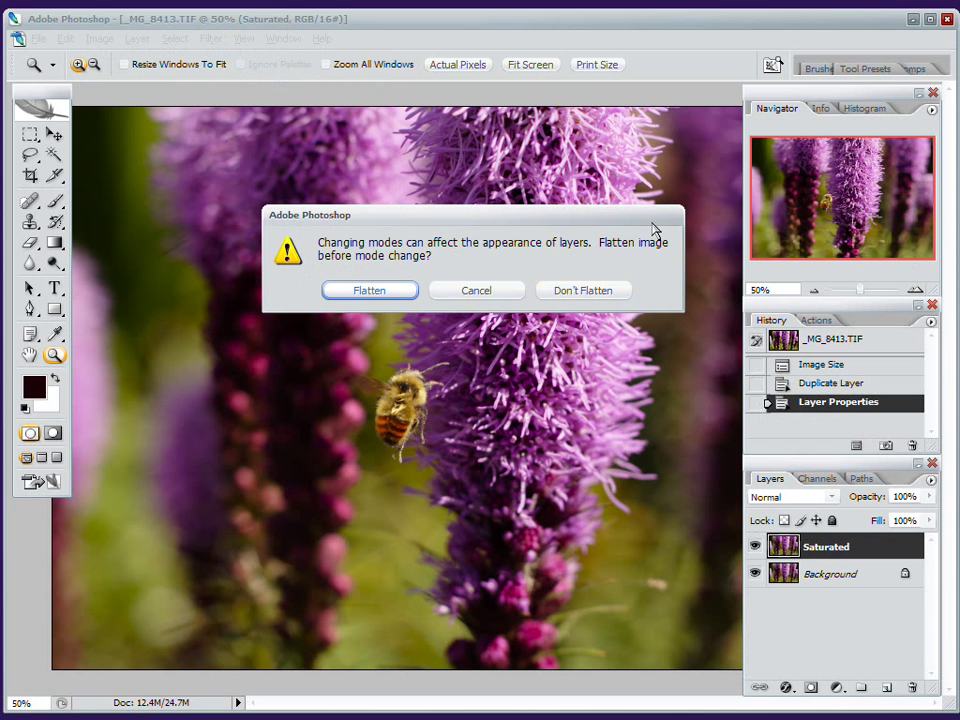
left_click(597, 295)
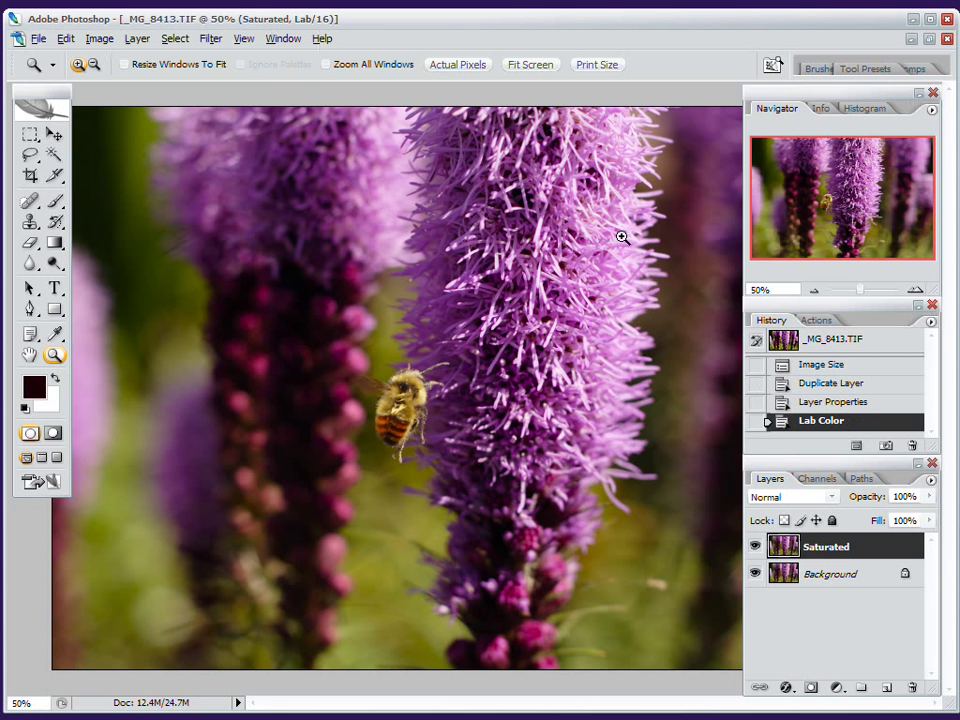
In Curves, steepen the a channel by pulling both end points inward.
key("ctrl+m")
left_click(681, 279)
key("Down")
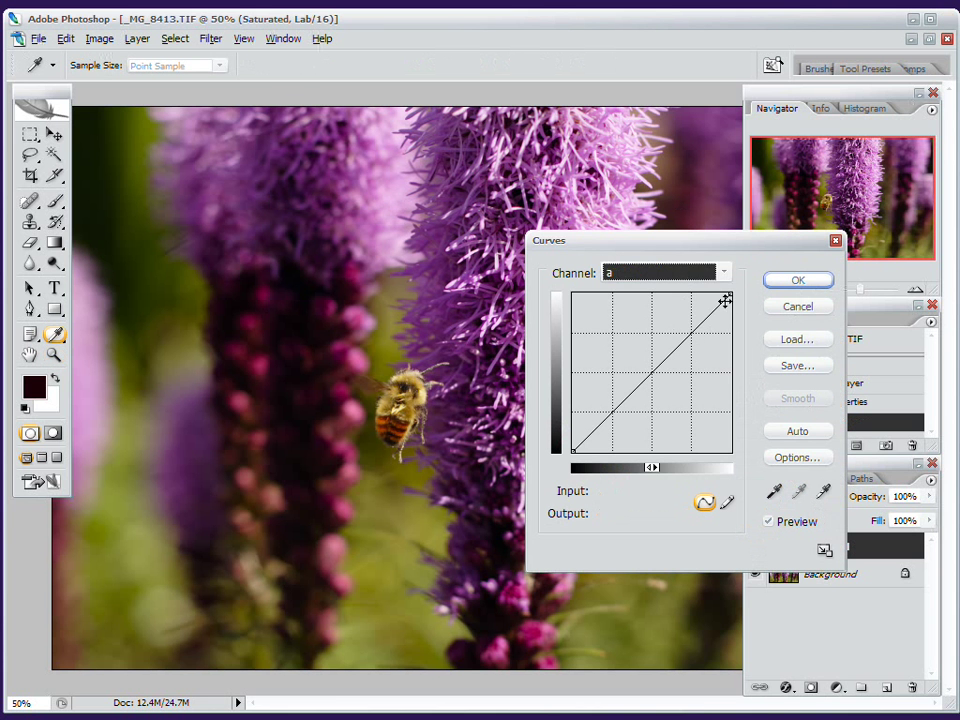
left_click_drag(730, 297, 709, 270)
left_click_drag(574, 450, 597, 488)
Steepen the b channel curve the same way, compare with Preview, and apply.
left_click(687, 276)
key("Down")
left_click_drag(731, 296, 710, 288)
left_click_drag(574, 451, 594, 456)
left_click(786, 524)
left_click(786, 524)
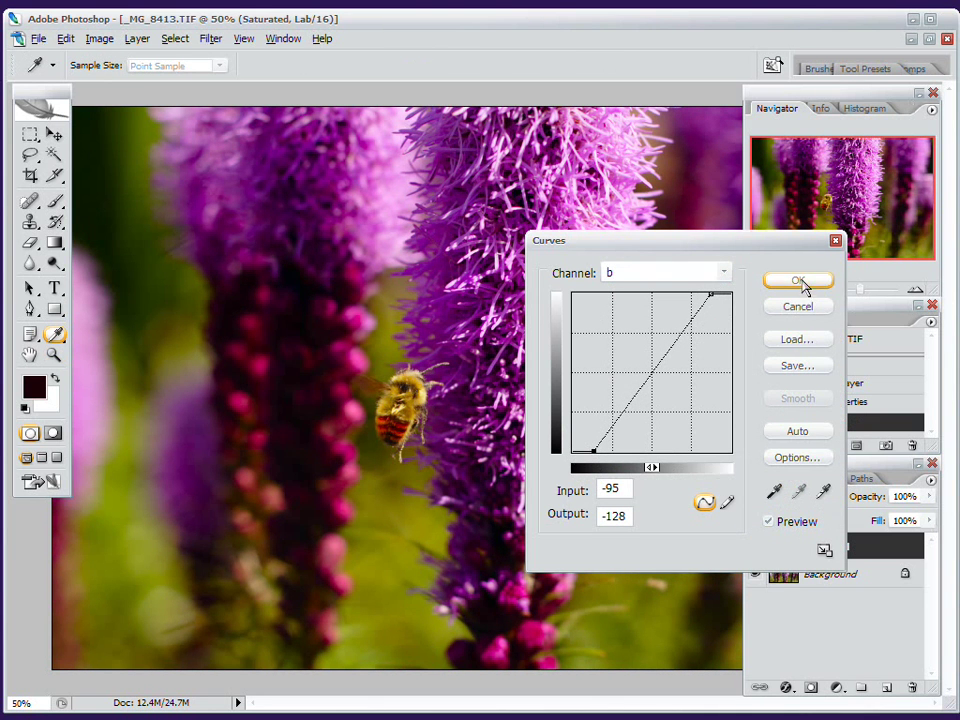
left_click(798, 280)
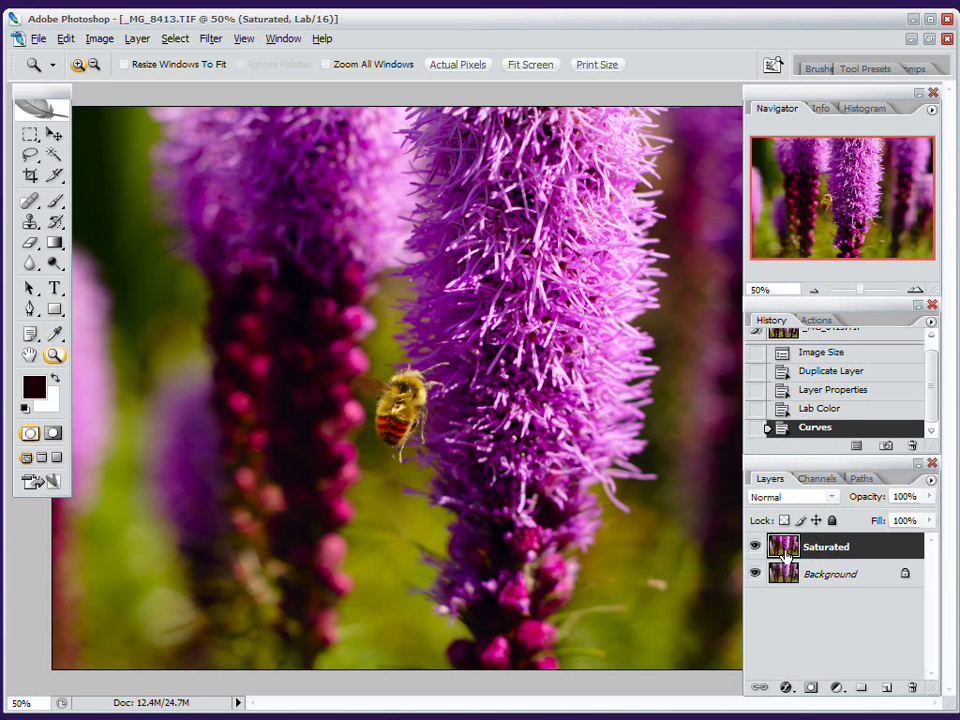
Duplicate Saturated as a layer named 'Brighten' and hide all palettes.
left_click_drag(787, 550, 886, 687)
double_click(828, 551)
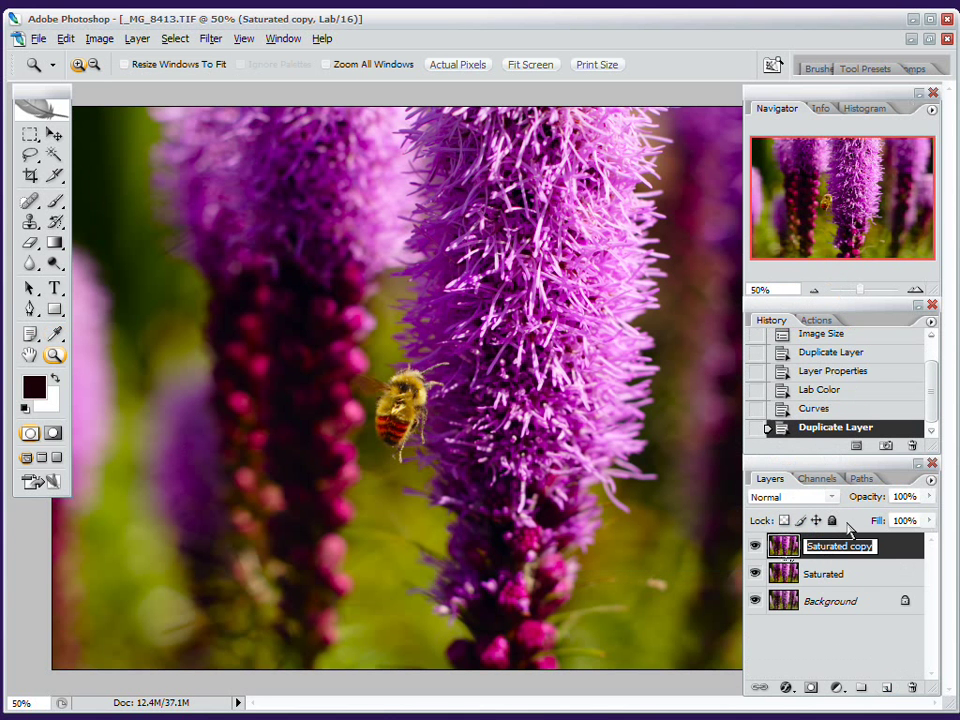
type("Brighten")
key("Return")
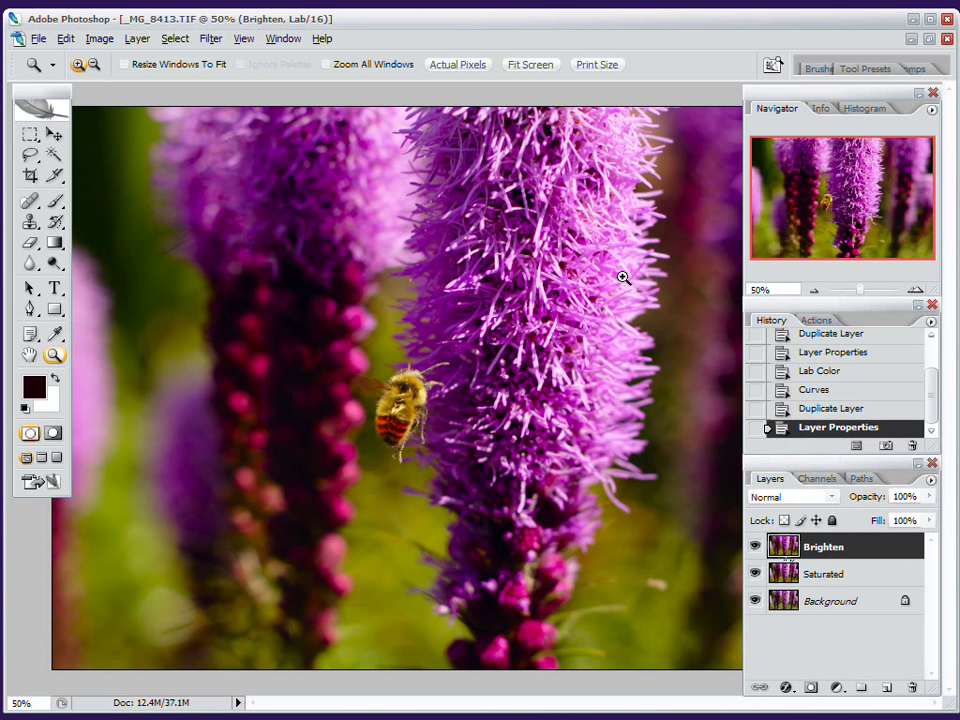
key("Tab")
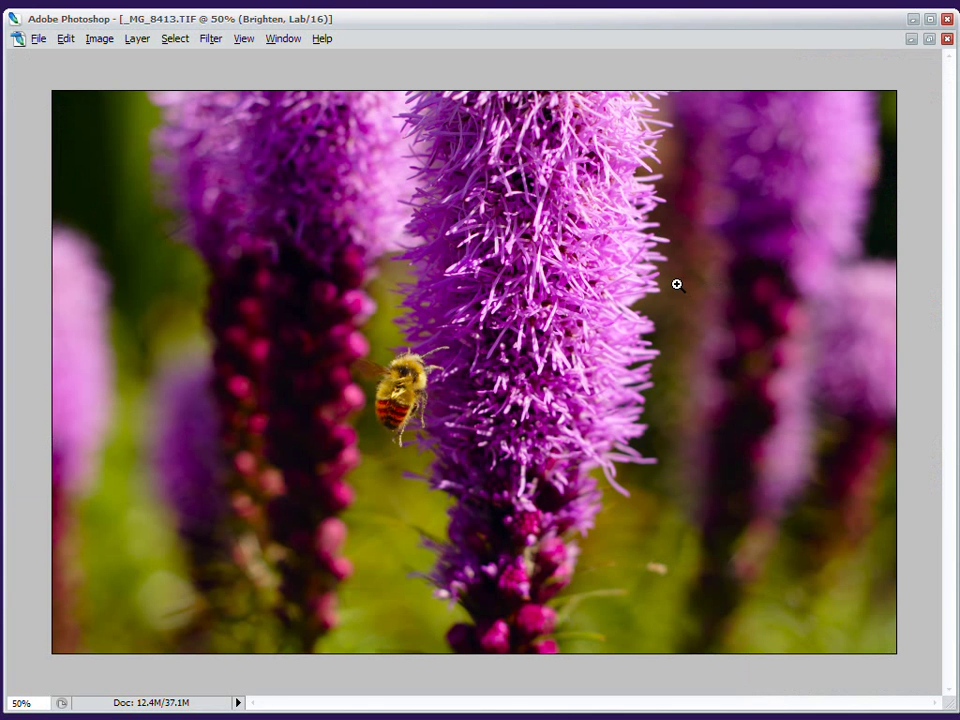
Try a darkening midpoint curve in Curves, then delete its points.
key("ctrl+m")
left_click_drag(722, 244, 757, 325)
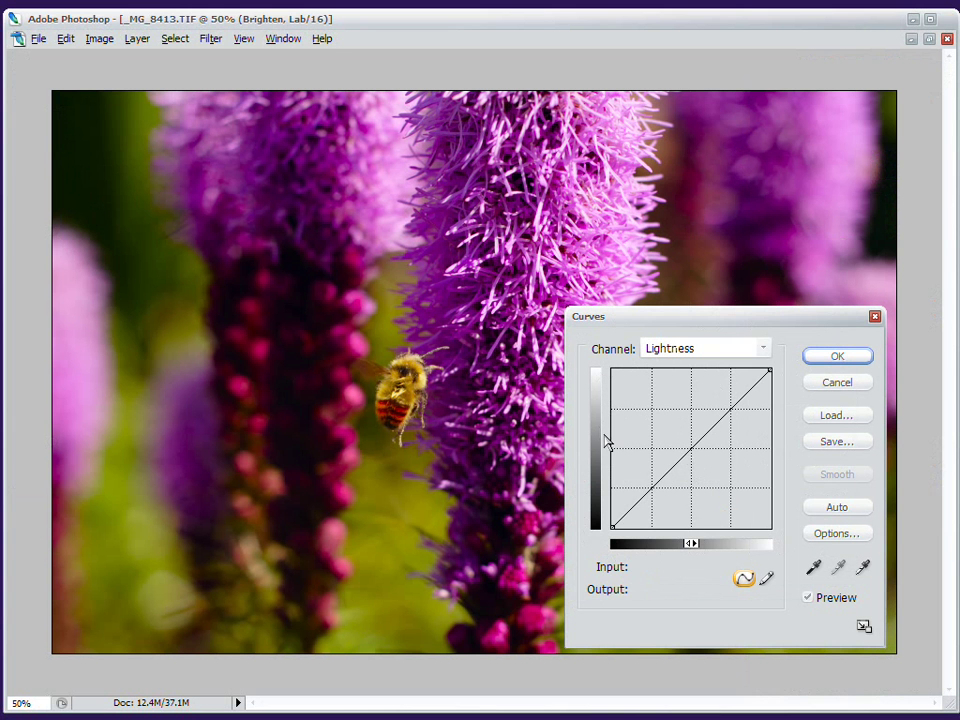
left_click(691, 451)
left_click_drag(691, 451, 661, 489)
left_click_drag(731, 414, 718, 410)
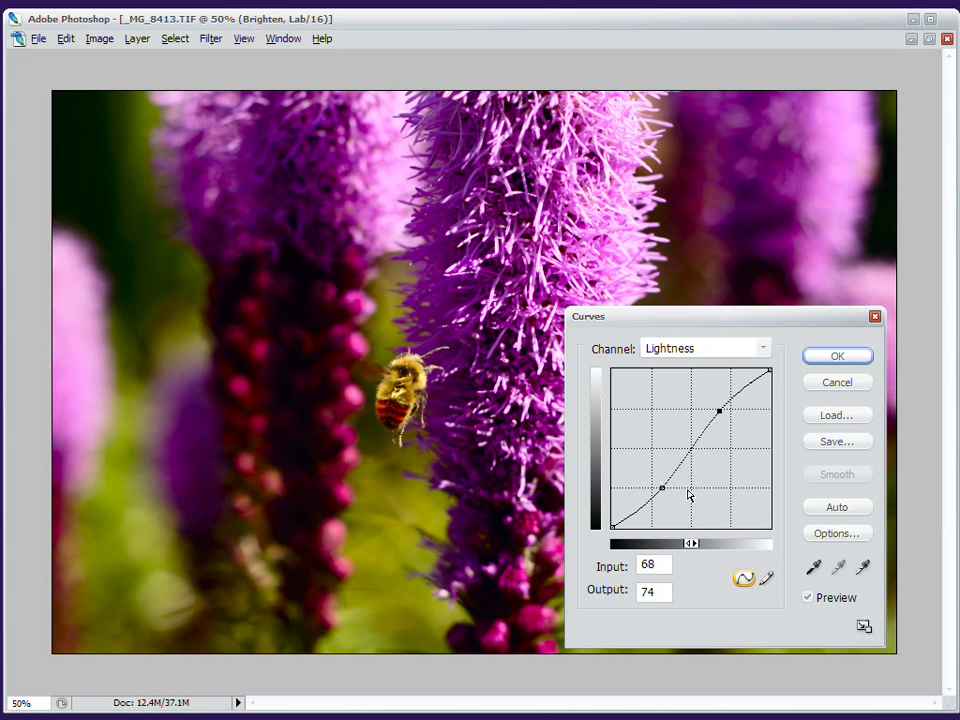
key("Delete")
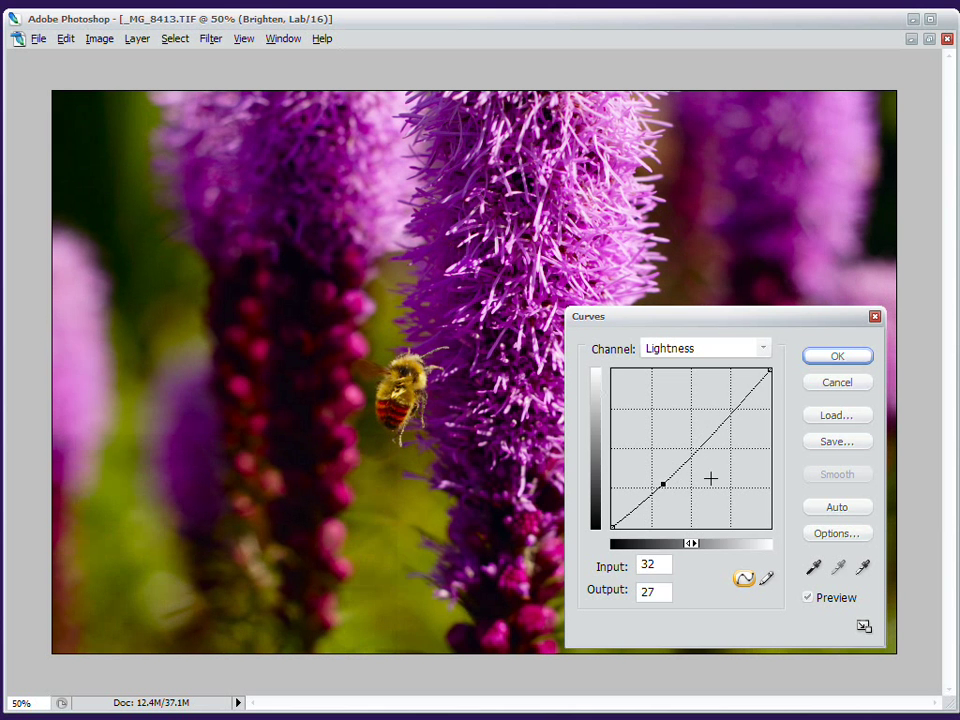
key("Delete")
Shape a Lightness S-curve (25→18, 75→82), then cancel Curves.
left_click(651, 489)
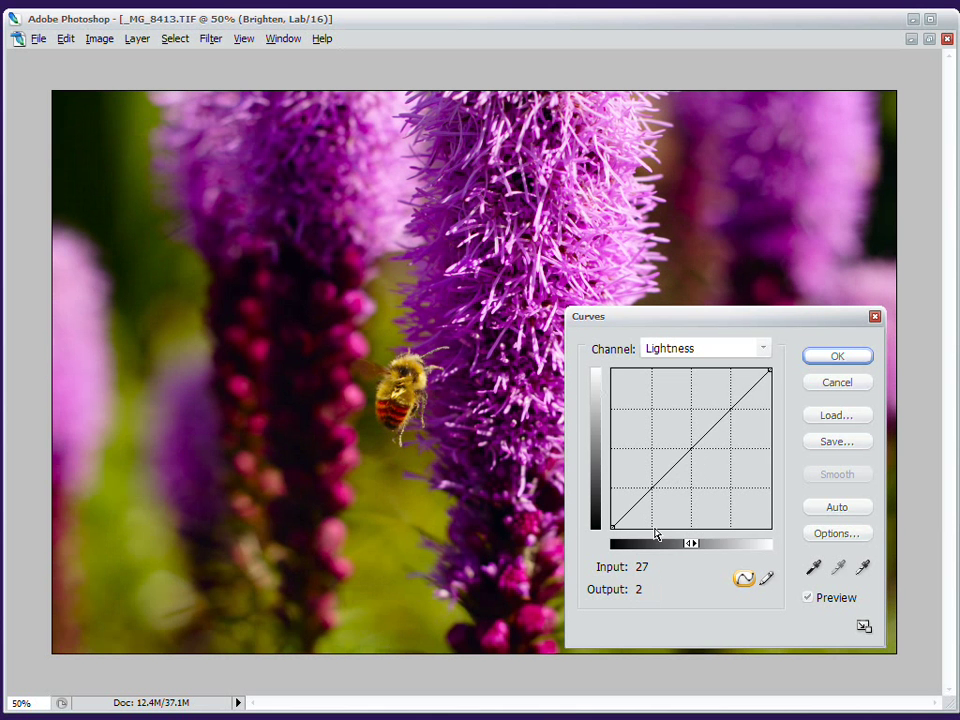
left_click_drag(651, 491, 651, 499)
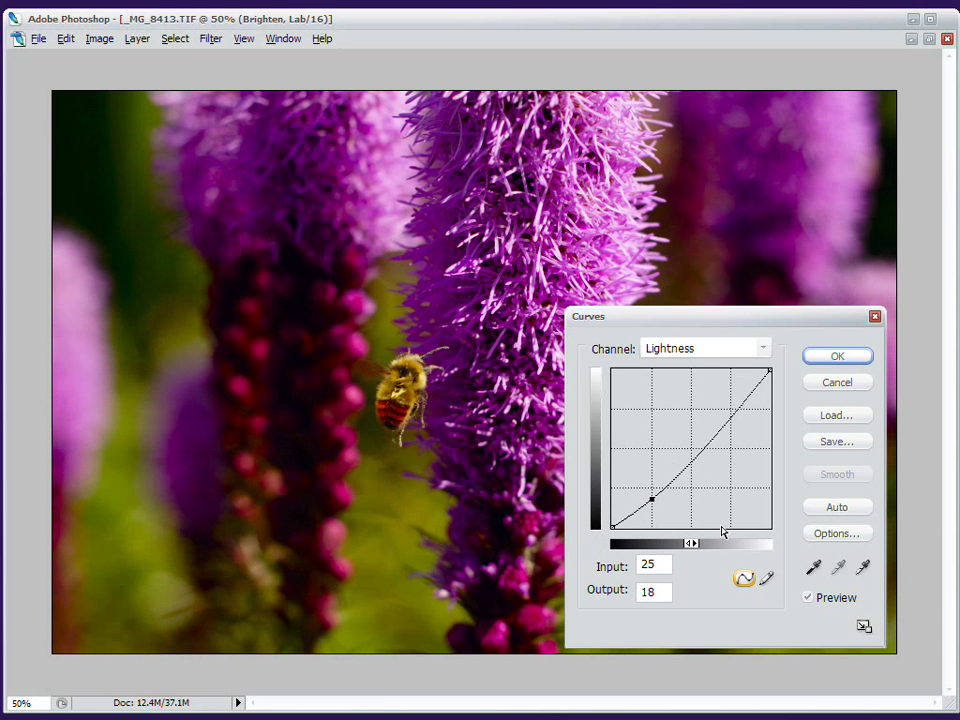
left_click_drag(730, 420, 733, 408)
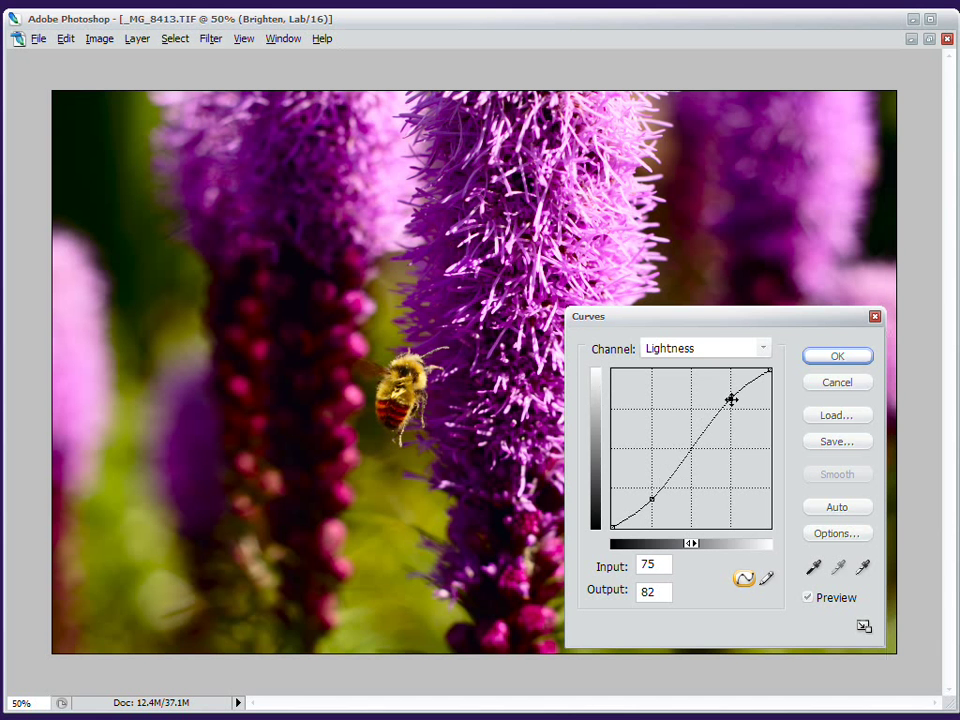
left_click(830, 386)
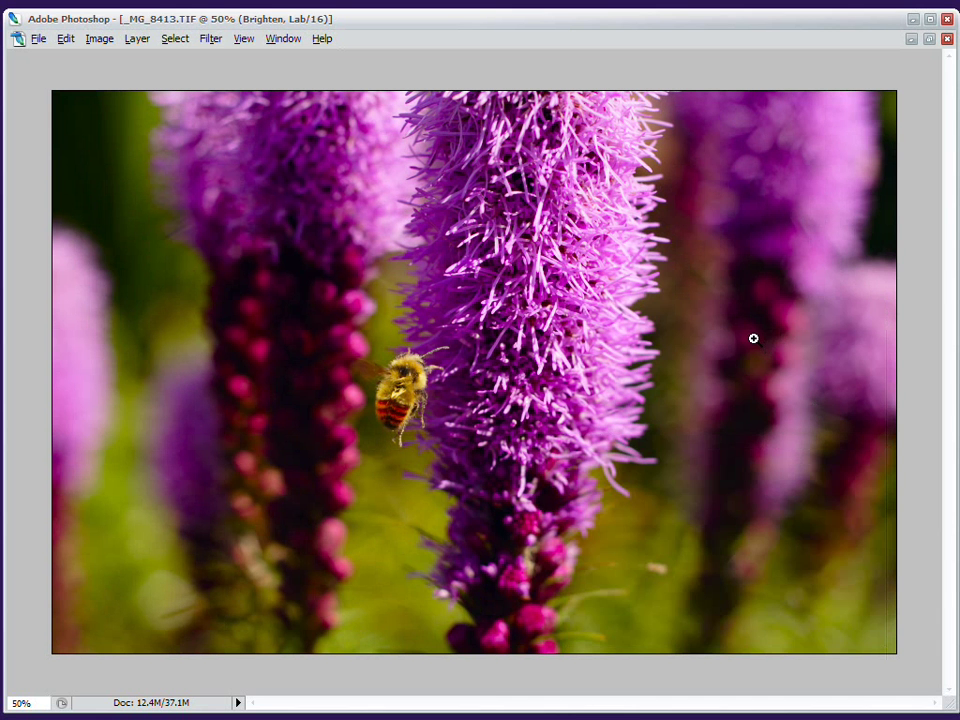
key("ctrl+m")
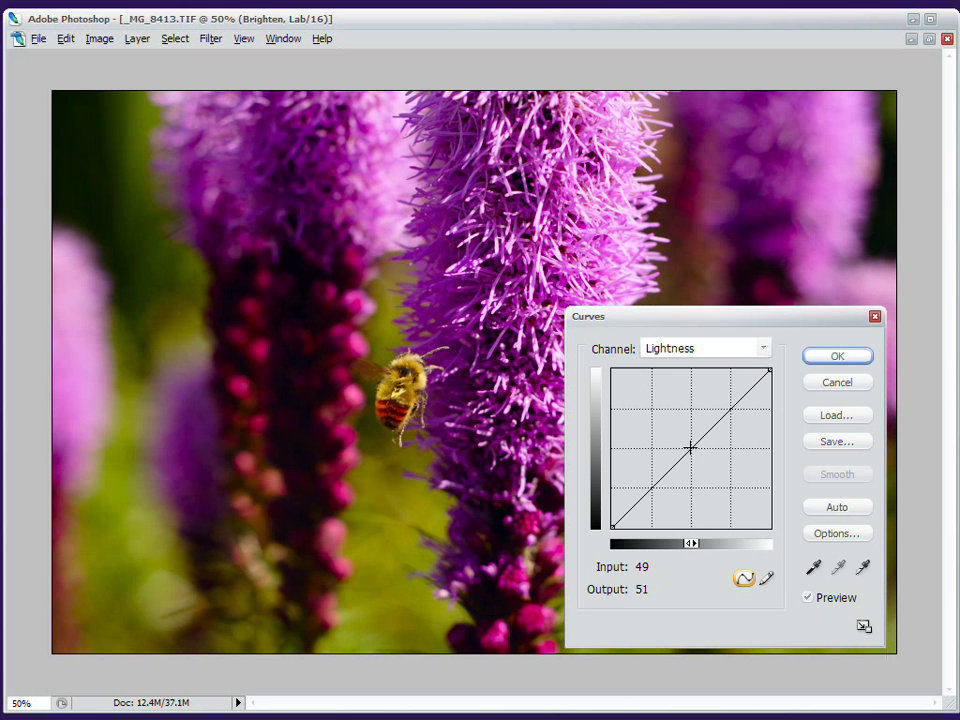
left_click_drag(690, 448, 690, 432)
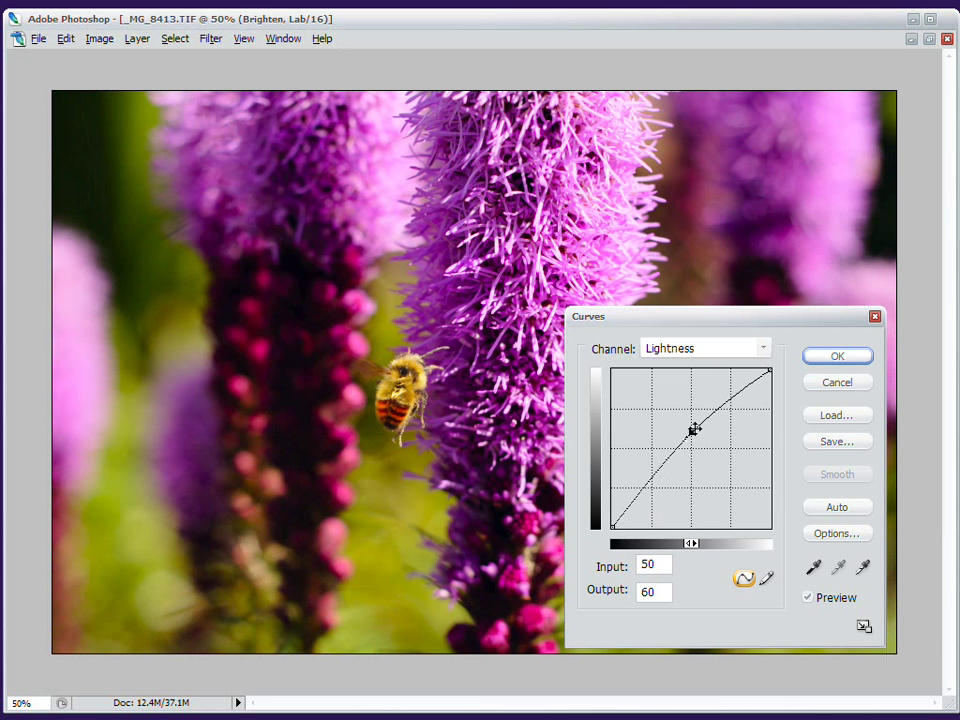
left_click(810, 597)
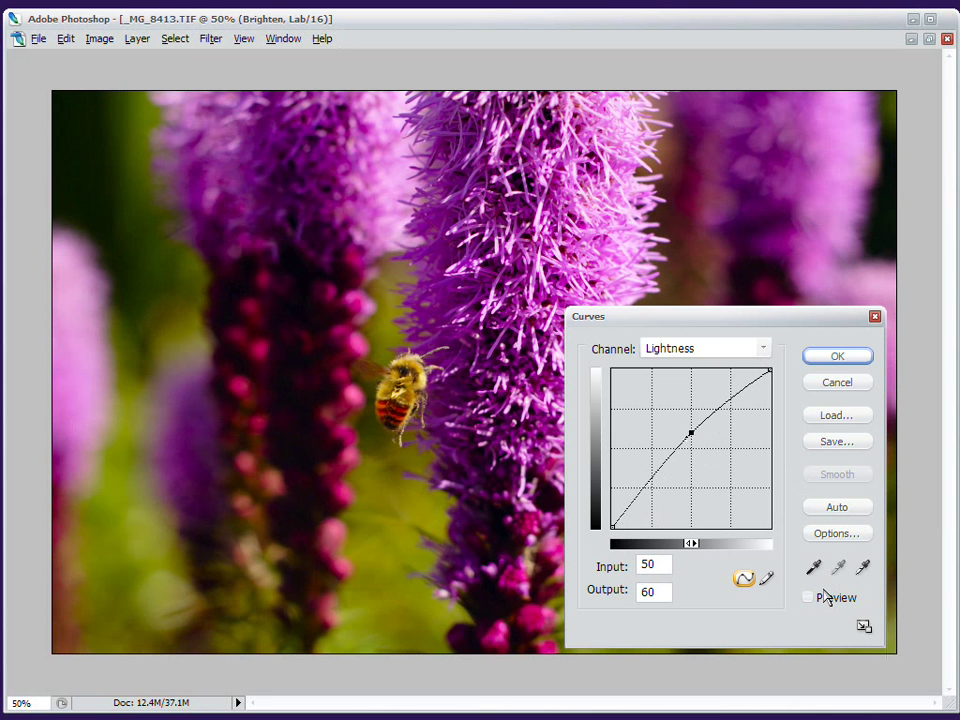
left_click(808, 597)
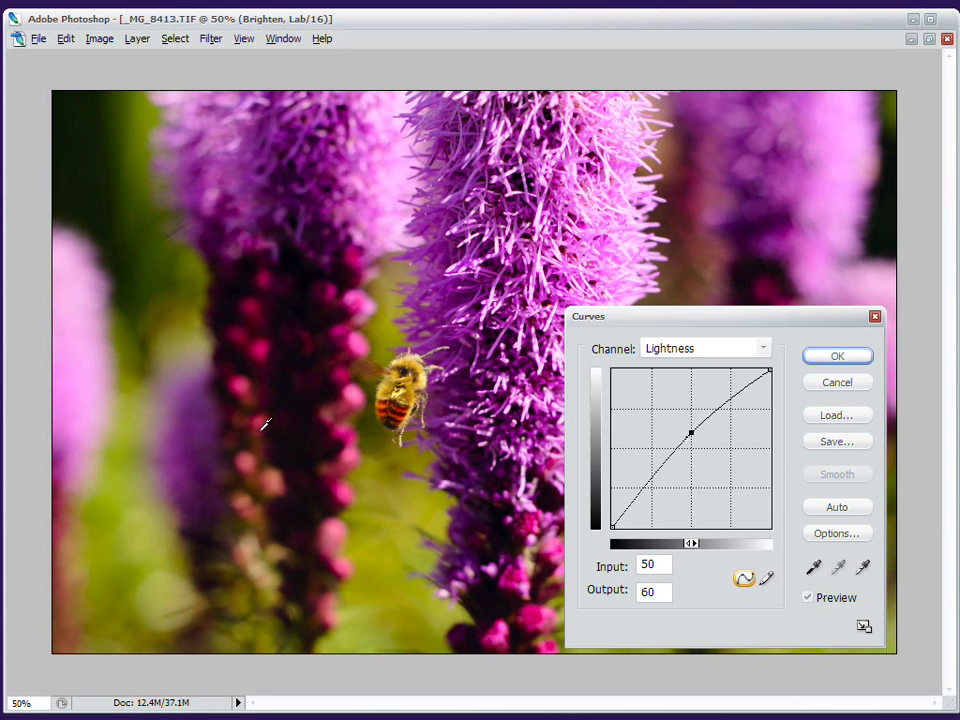
left_click(840, 386)
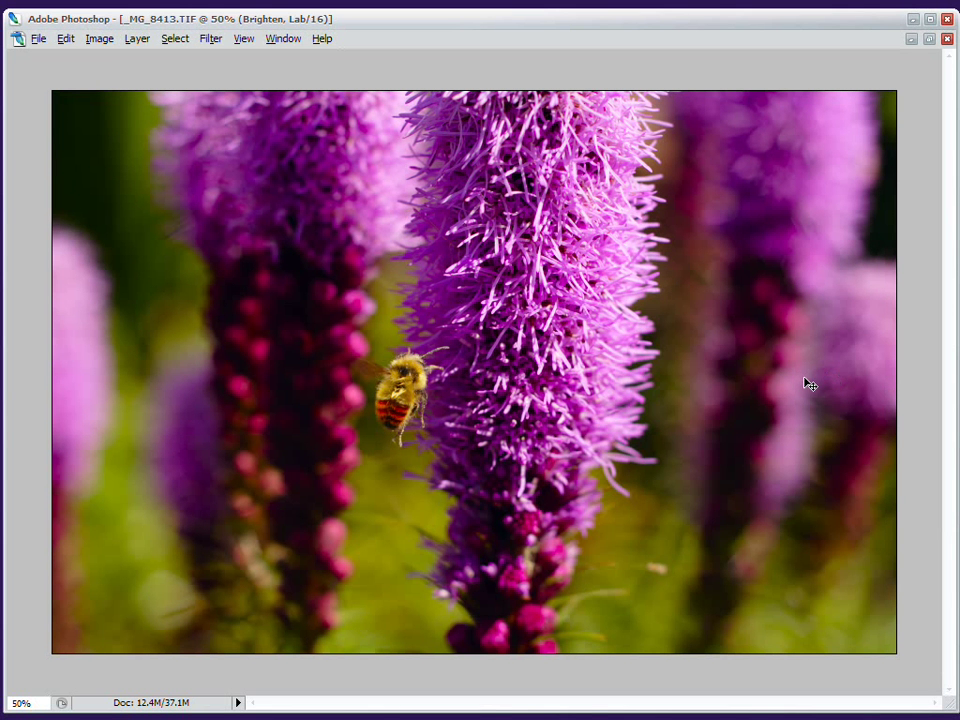
Trial midtone, white and black point changes in Levels, then cancel.
key("ctrl+l")
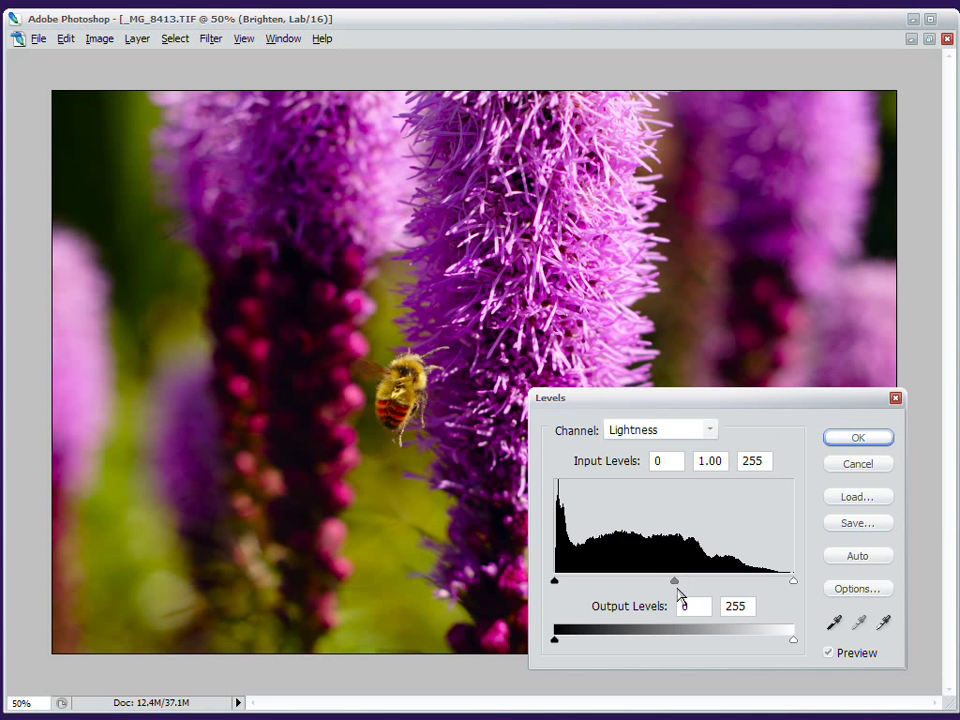
mouse_move(674, 580)
left_mouse_down()
mouse_move(686, 581)
mouse_move(643, 585)
mouse_move(664, 582)
left_mouse_up()
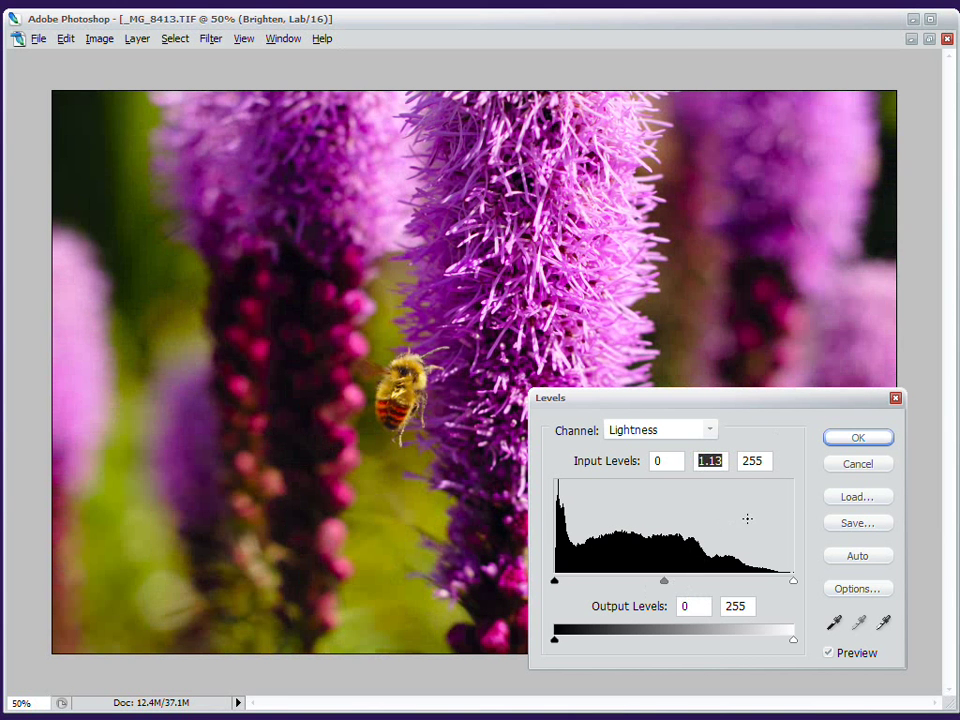
mouse_move(793, 584)
left_mouse_down()
mouse_move(771, 588)
mouse_move(793, 584)
left_mouse_up()
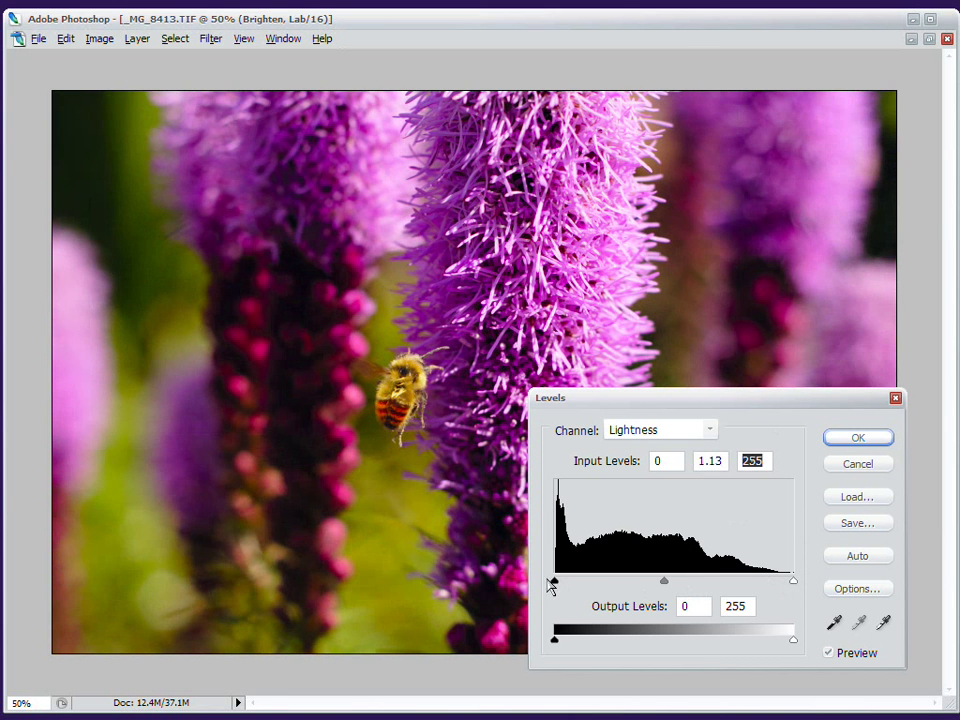
mouse_move(552, 582)
left_mouse_down()
mouse_move(574, 585)
mouse_move(538, 596)
left_mouse_up()
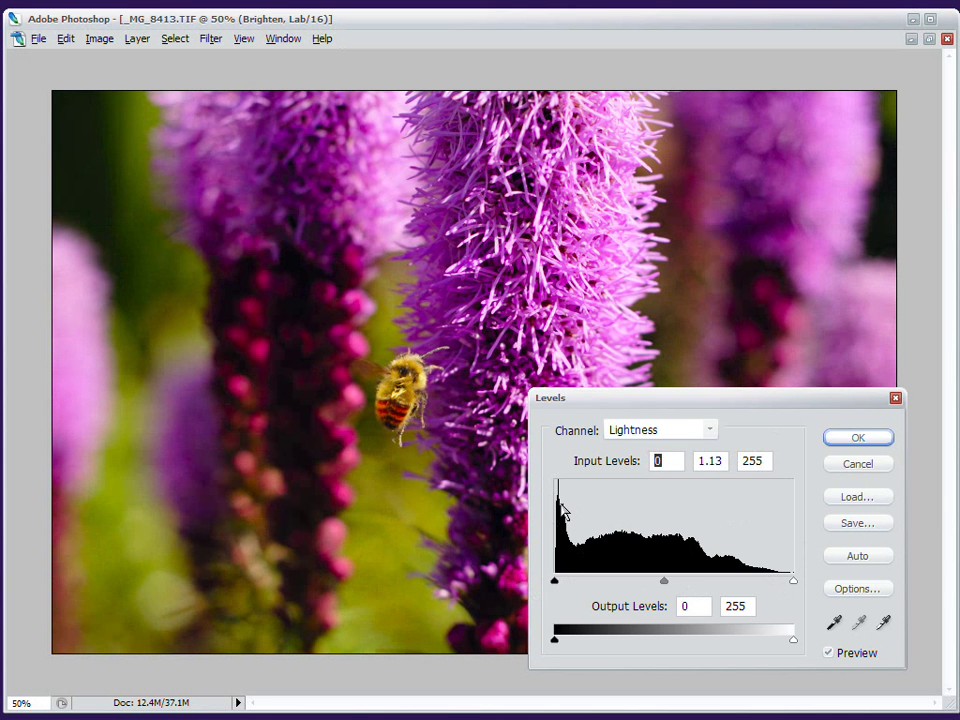
left_click(857, 464)
Set the Levels midtone gamma to 1.20, compare with Preview, and apply.
key("ctrl+l")
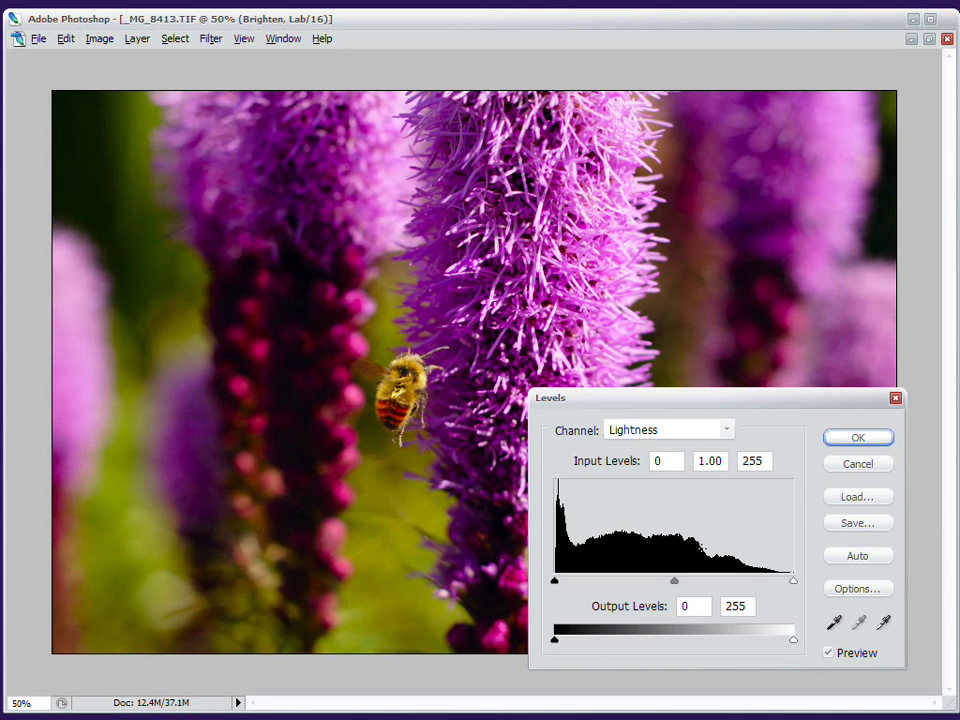
key("alt")
left_click_drag(674, 581, 658, 587)
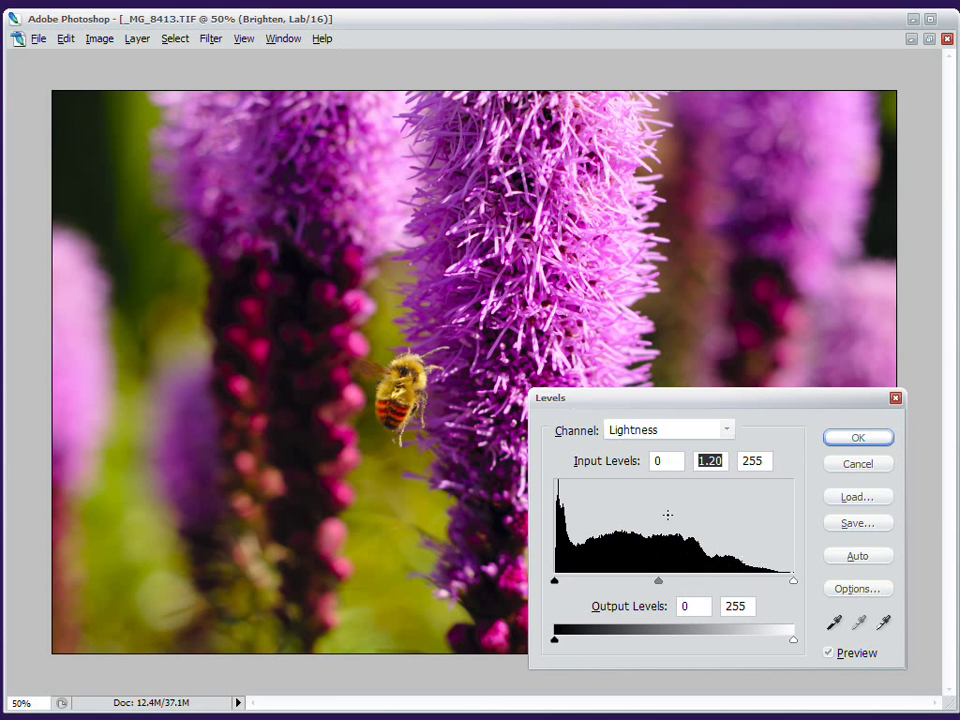
left_click(853, 665)
left_click(852, 665)
left_click(852, 665)
left_click(853, 655)
left_click(853, 440)
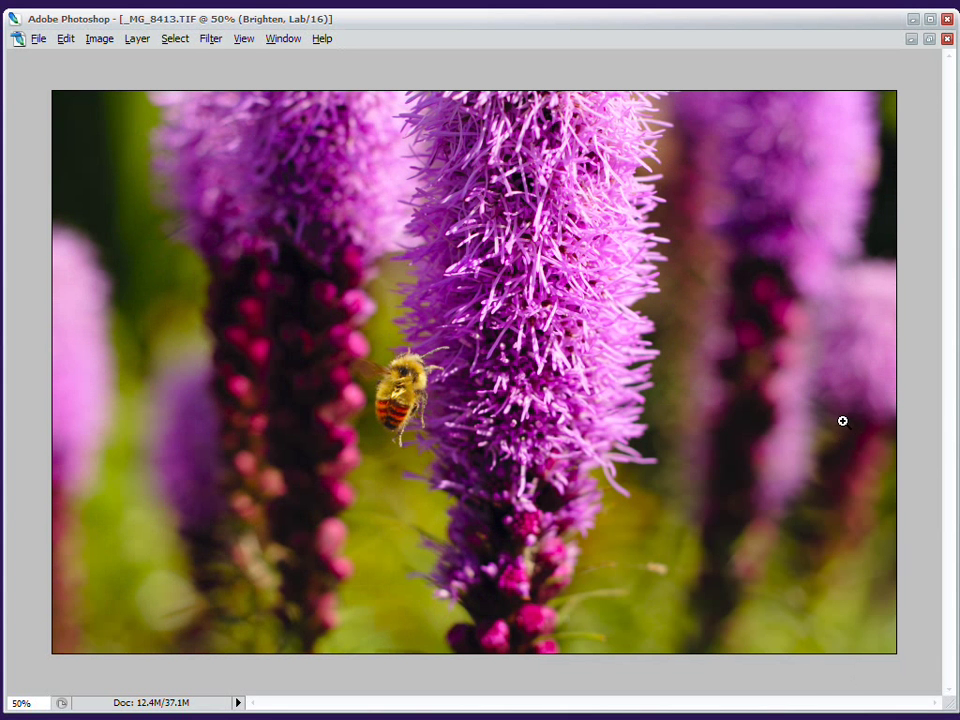
Copy the Brighten layer and rename the copy 'Selective Colour', then hide panels.
key("Tab")
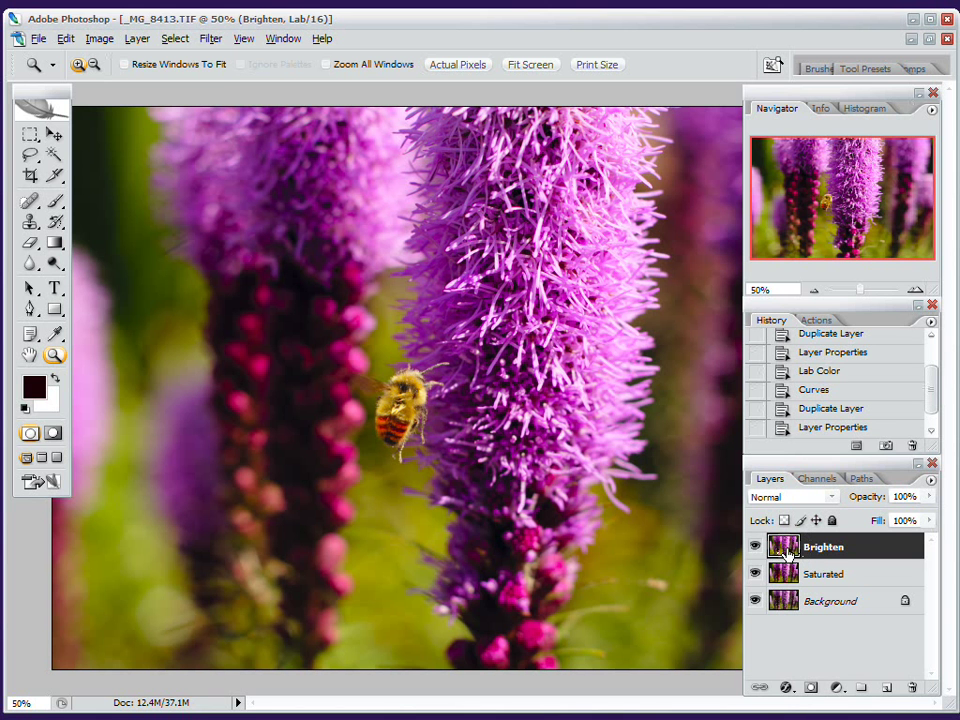
left_click_drag(787, 549, 887, 692)
double_click(845, 548)
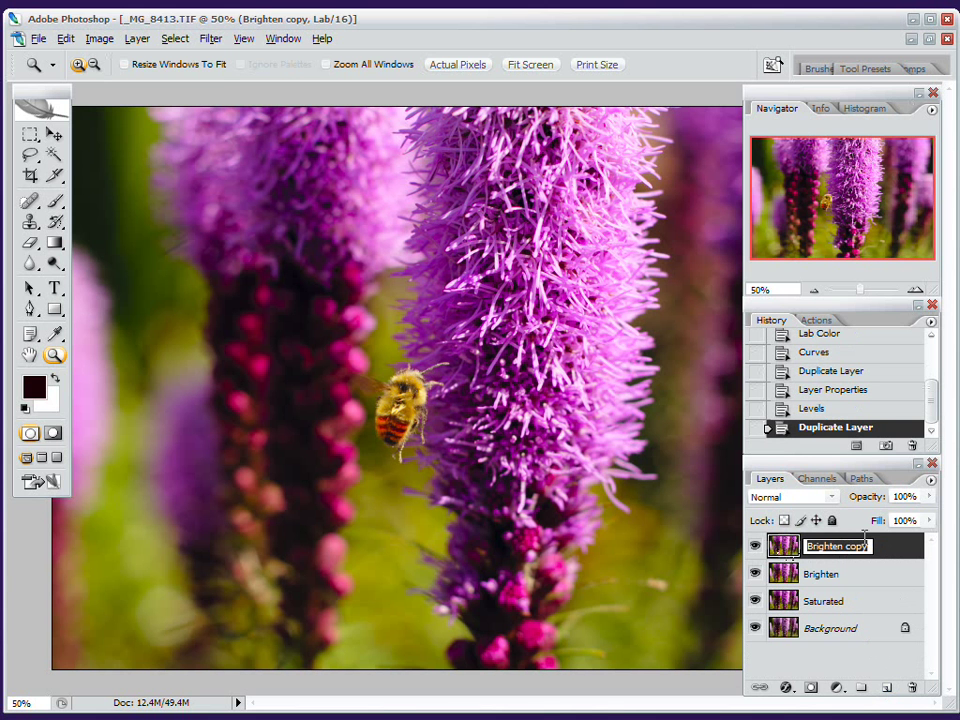
type("Selective Colour")
key("Return")
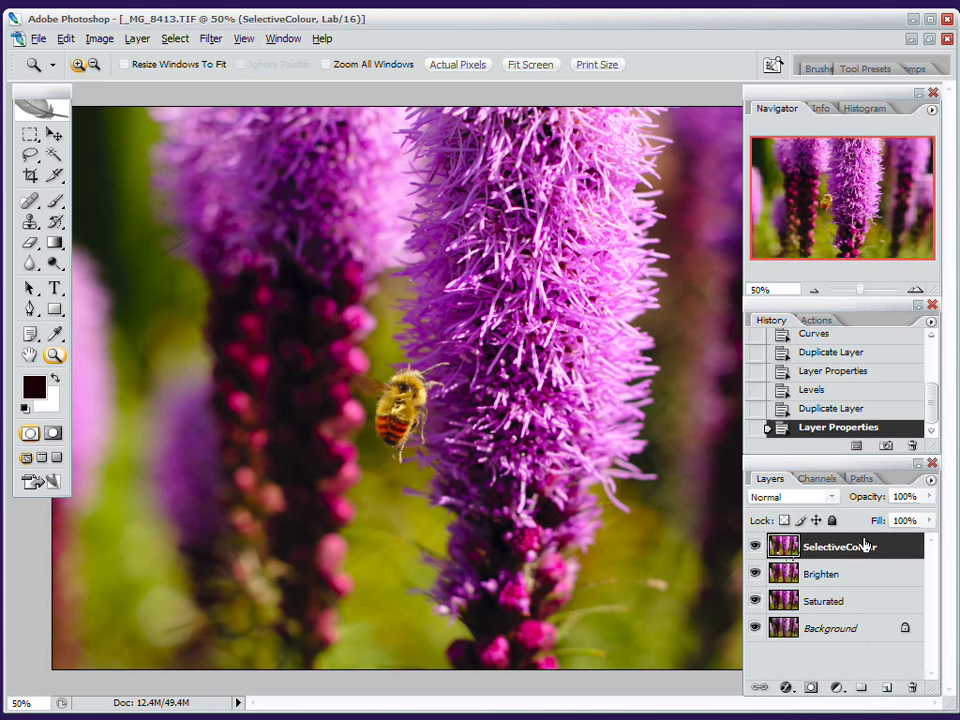
key("Tab")
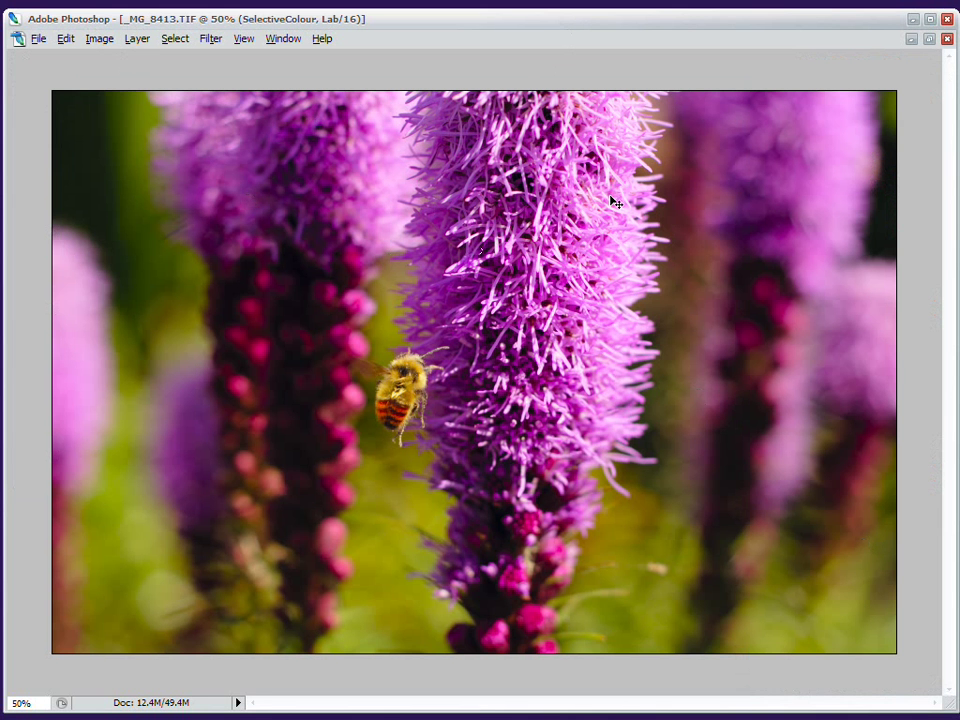
Convert the image from Lab to RGB Color, keeping layers with Don't Flatten.
key("Tab")
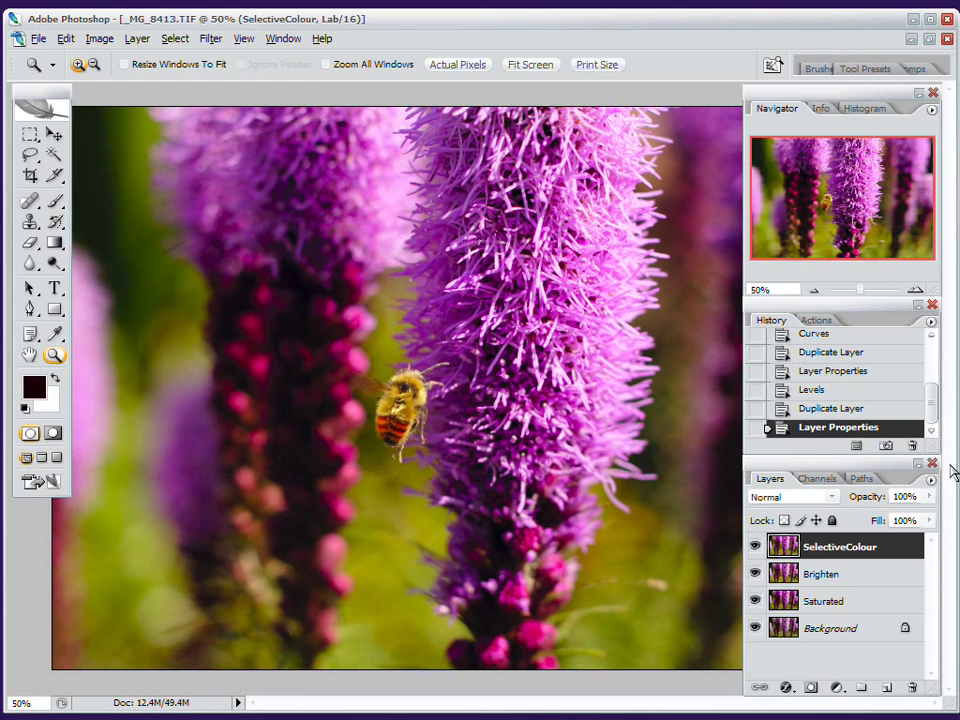
key("Tab")
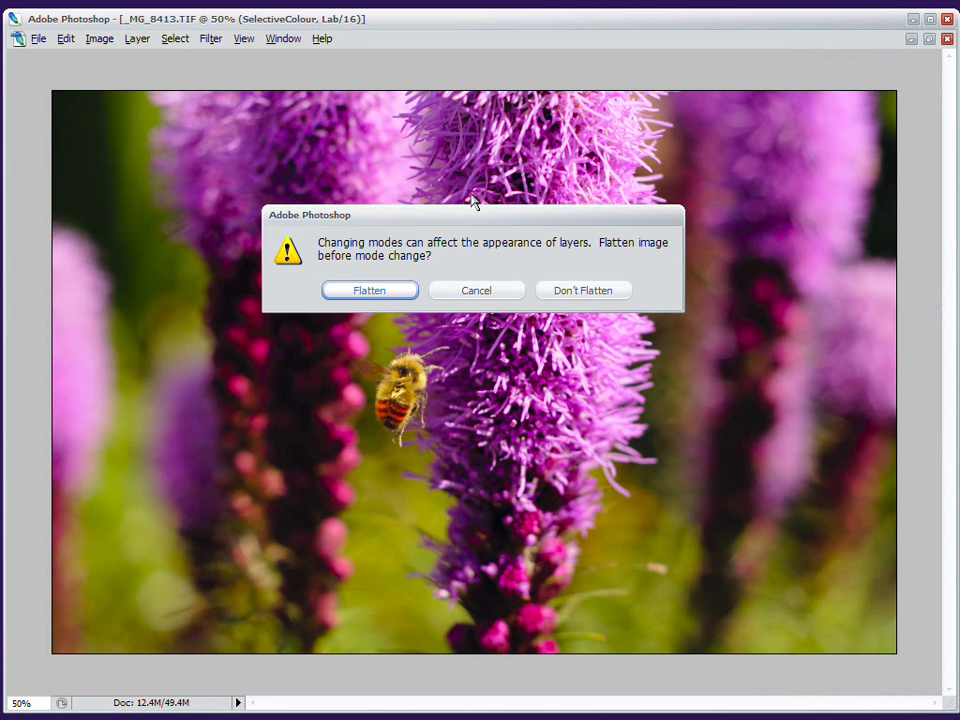
left_click(613, 292)
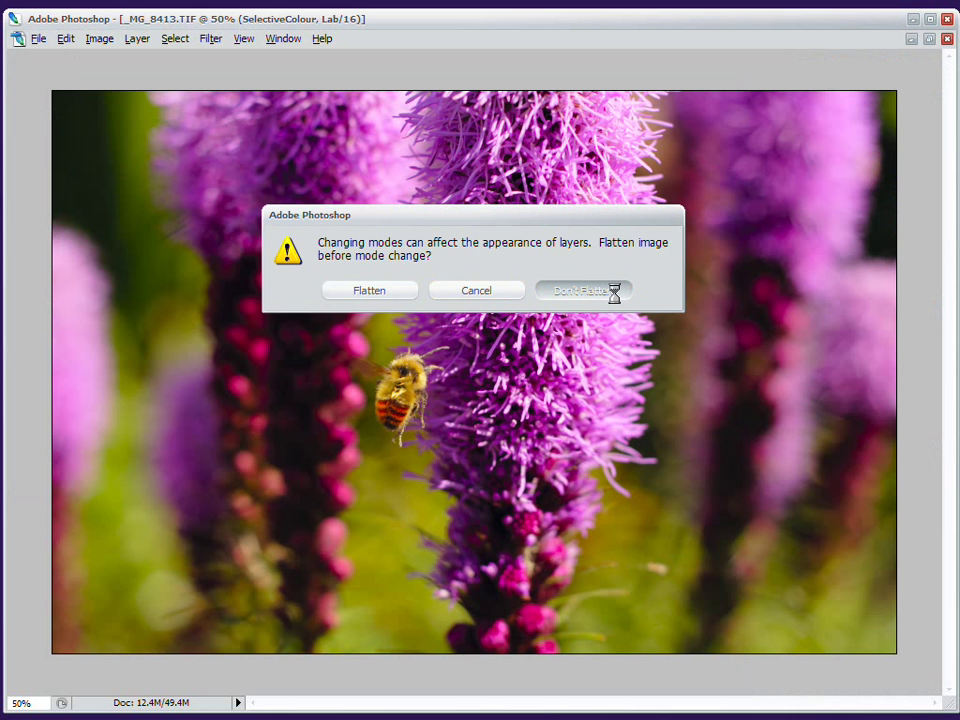
Open Selective Color for the SelectiveColour layer, keeping Colors set to Reds.
left_click(99, 38)
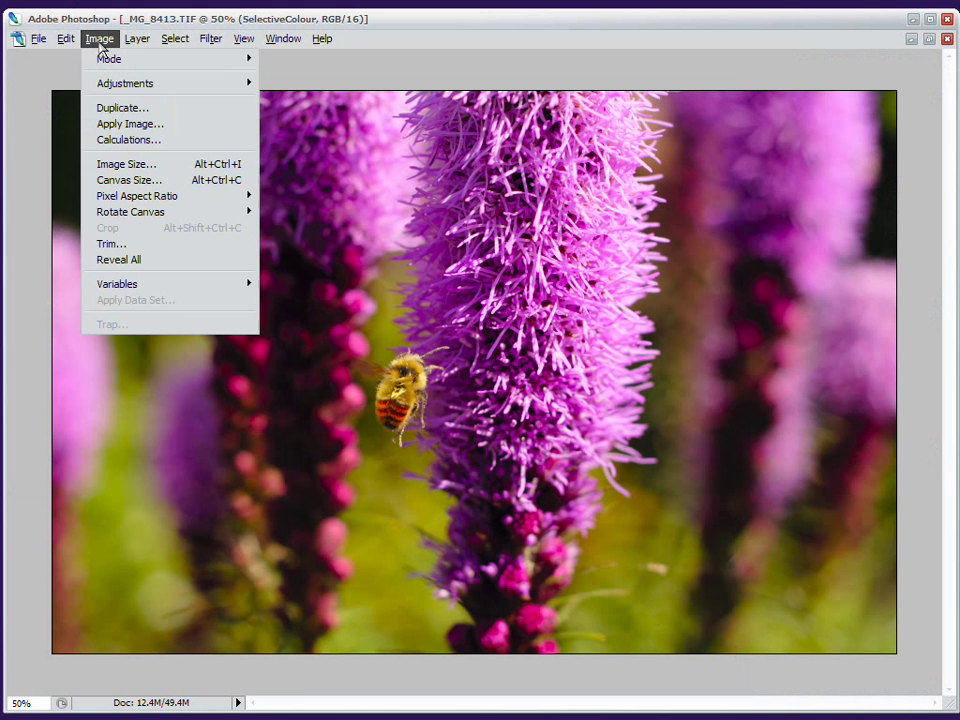
left_click(289, 13)
key("Tab")
key("Tab")
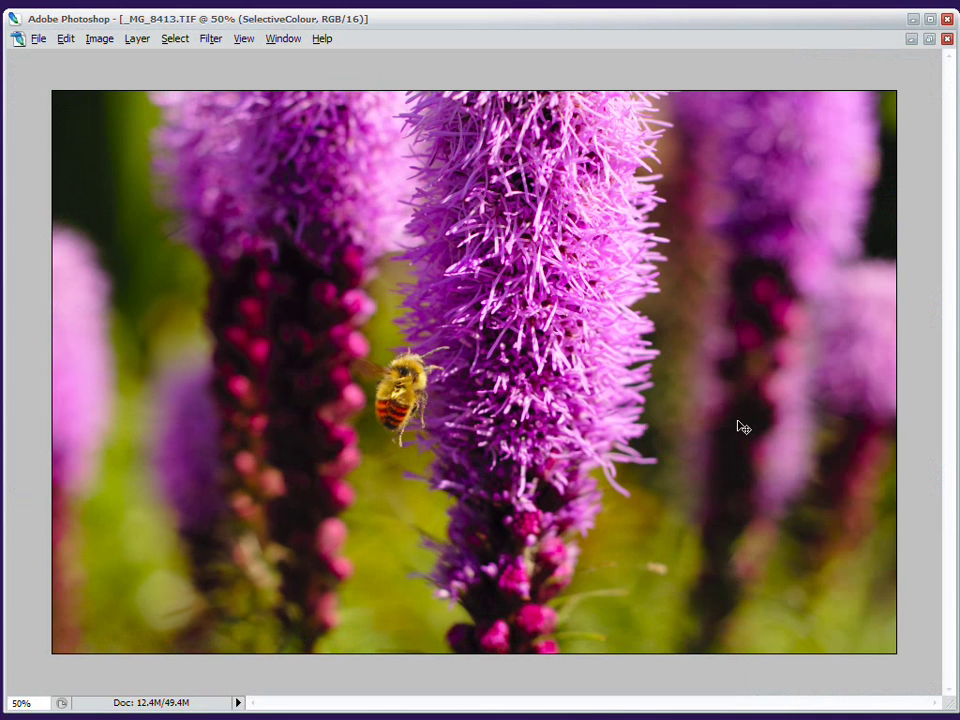
left_click(768, 438)
left_click(774, 432)
key("Tab")
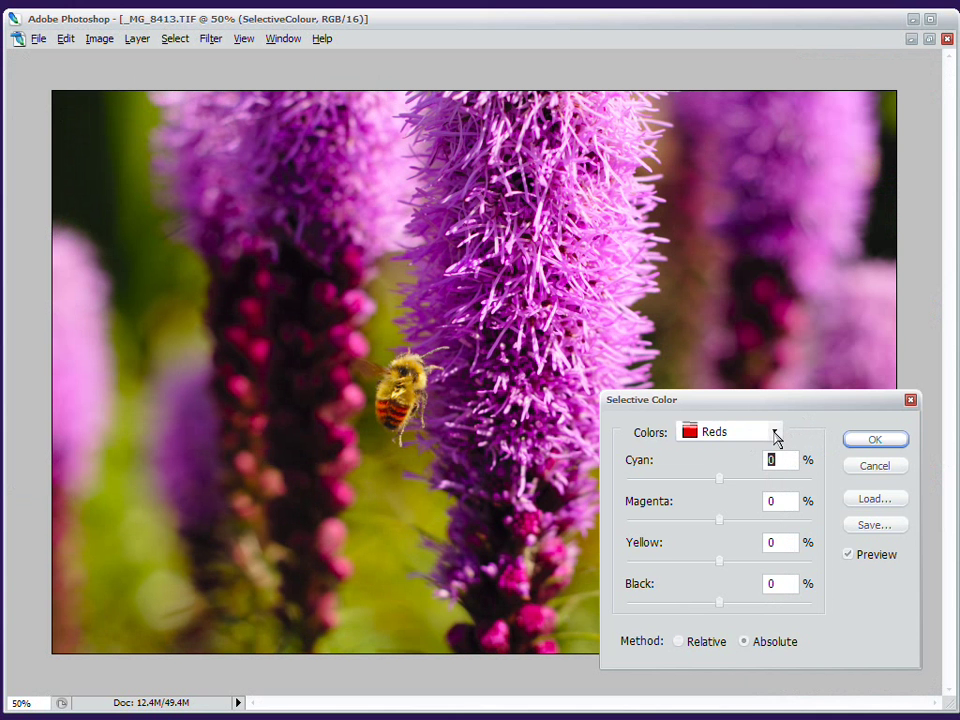
Switch the Selective Color range from Reds to Magentas.
left_click(774, 432)
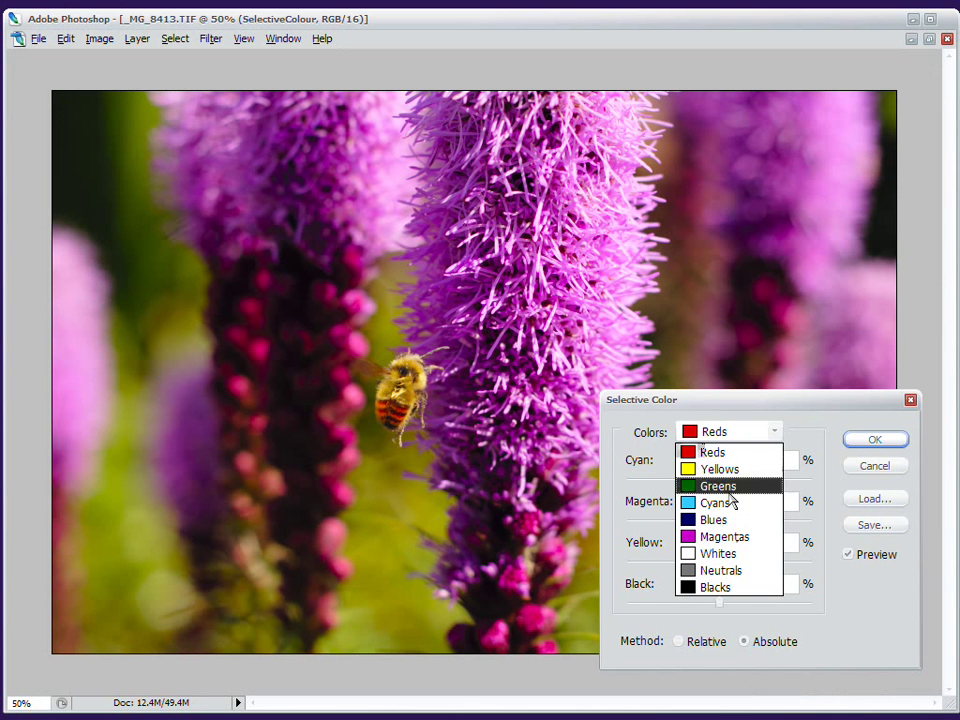
left_click(727, 540)
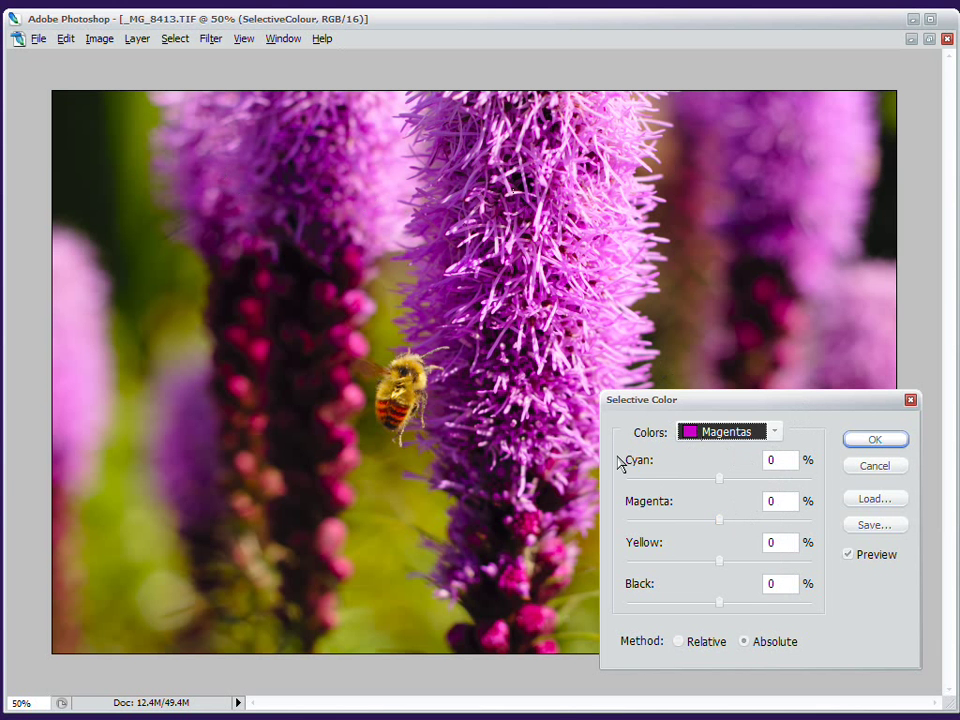
Switch to Adobe Help Center's 'Using the color wheel' topic on complementary colours.
key("alt+Tab")
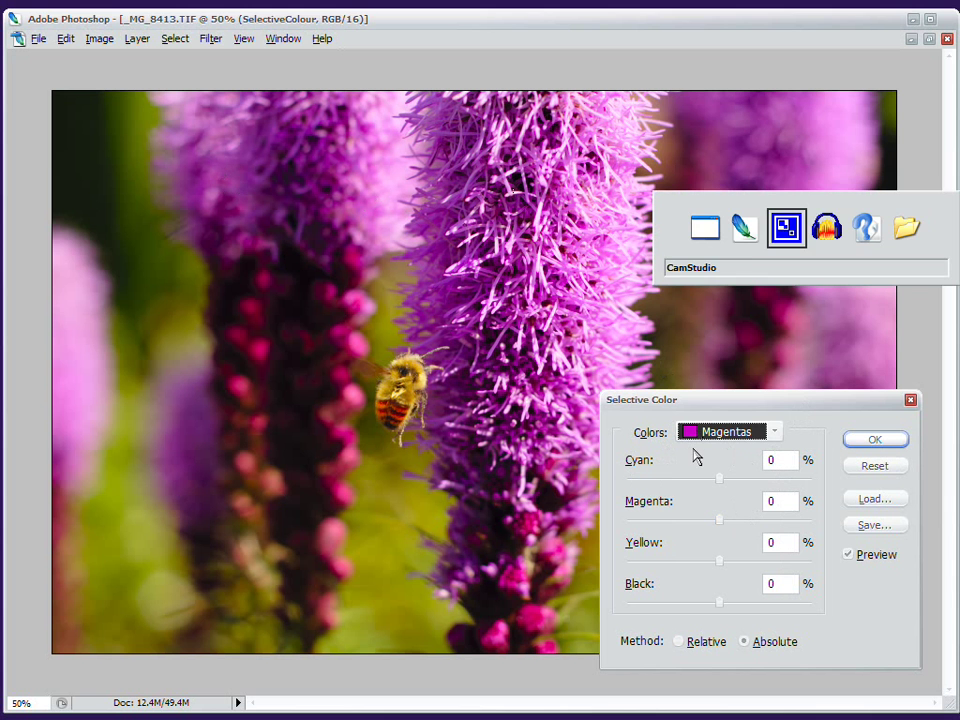
key("alt+Tab")
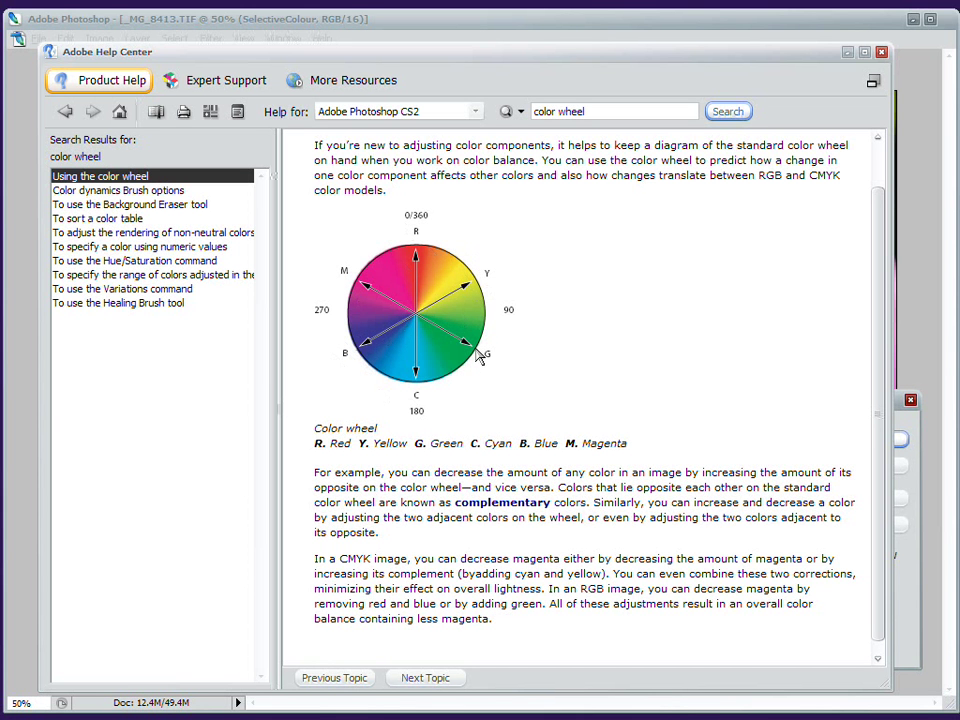
Set Magentas to Magenta -53%, Yellow +44%, Black -18%, comparing with Preview.
left_click(843, 32)
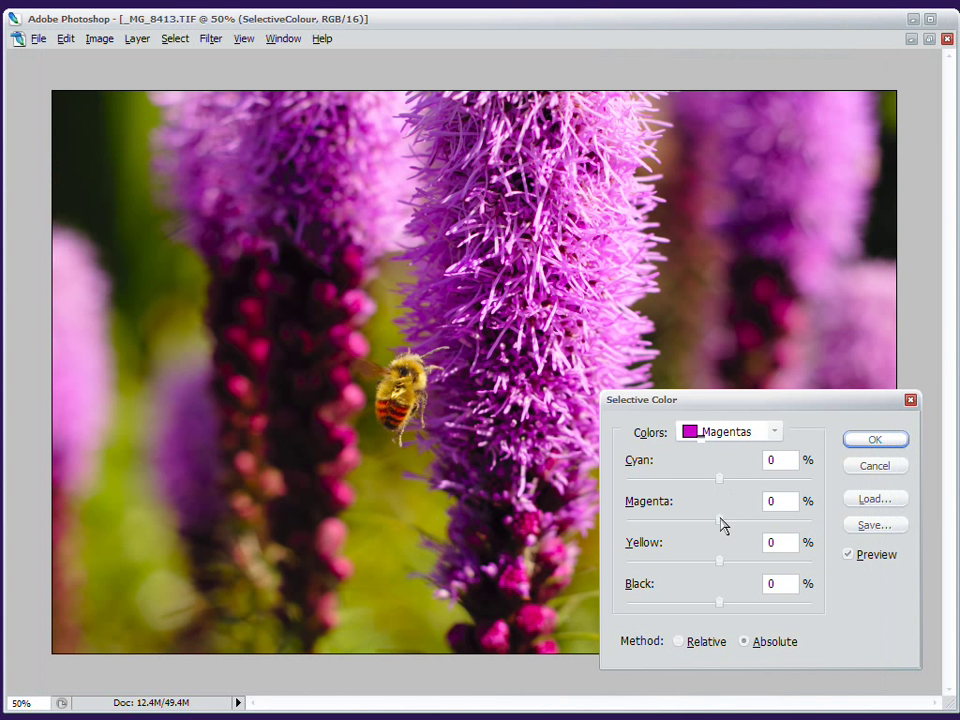
left_click_drag(720, 522, 619, 540)
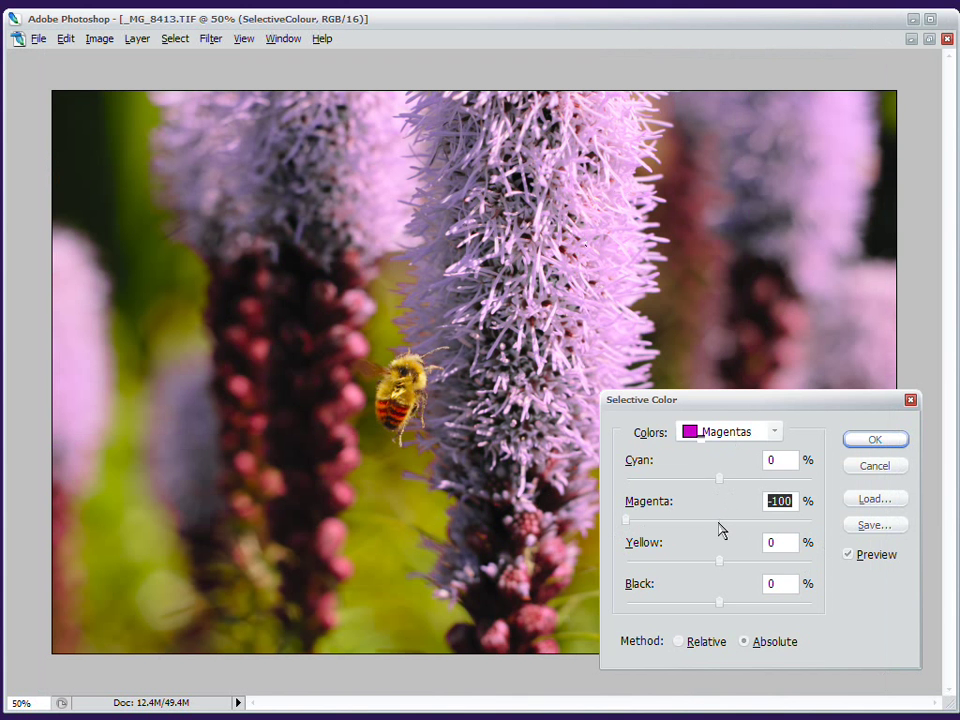
left_click(720, 520)
left_click_drag(719, 522, 675, 525)
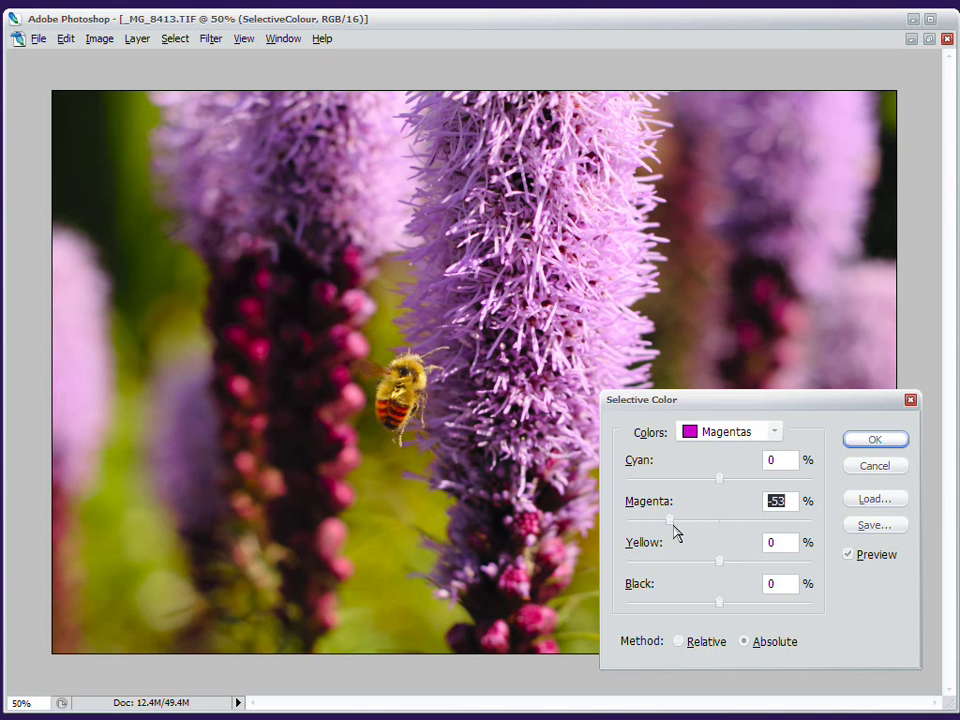
left_click(758, 561)
left_click_drag(760, 564, 762, 564)
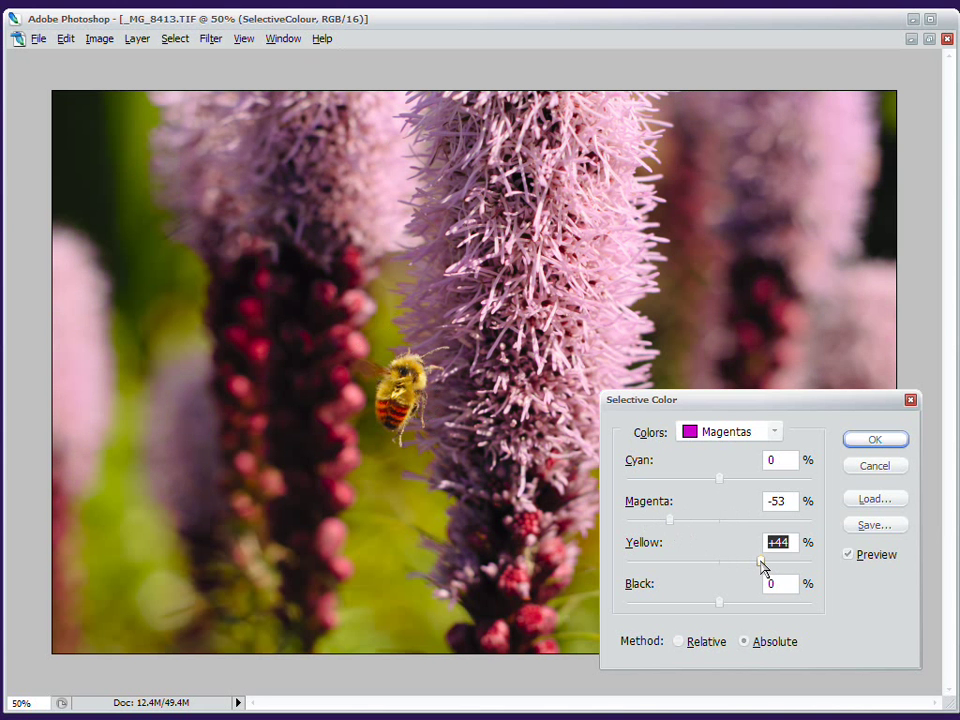
left_click_drag(724, 603, 706, 607)
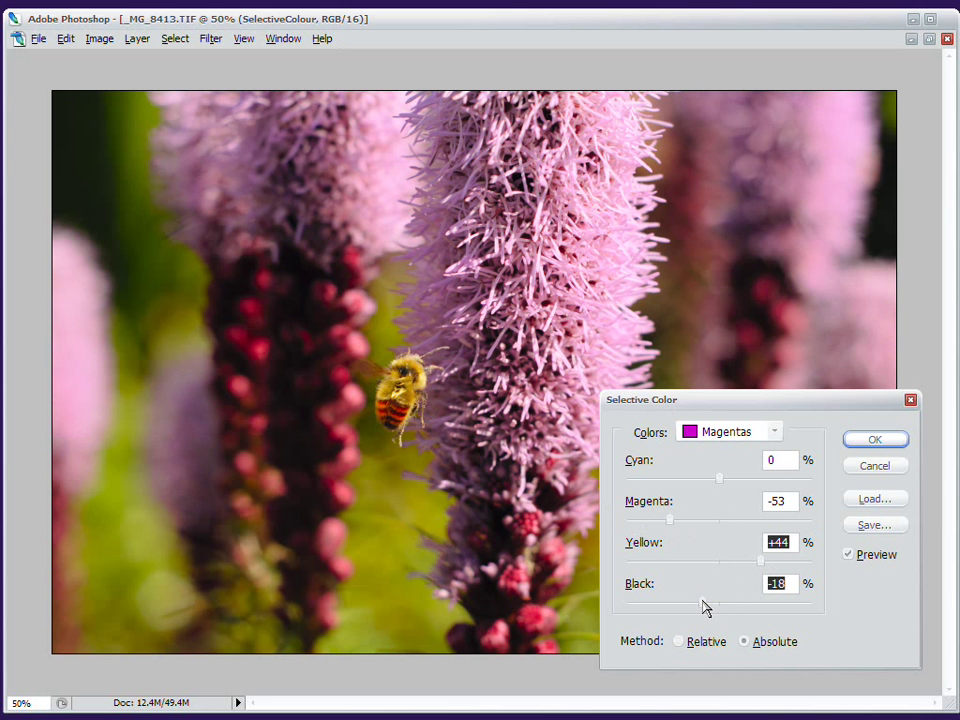
left_click(849, 555)
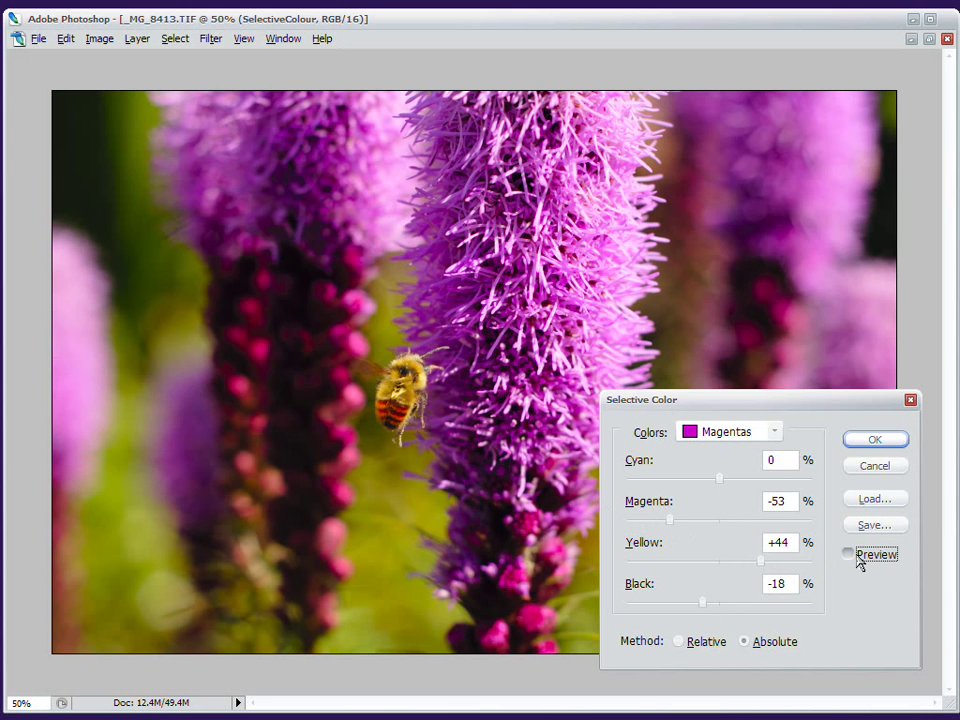
left_click(849, 555)
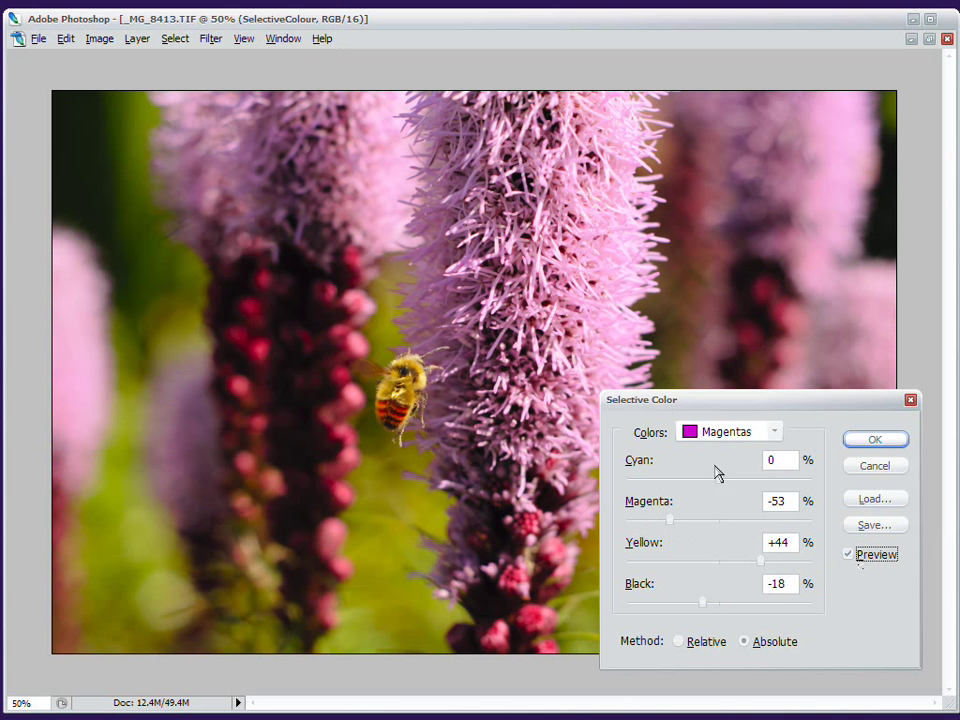
left_click(728, 433)
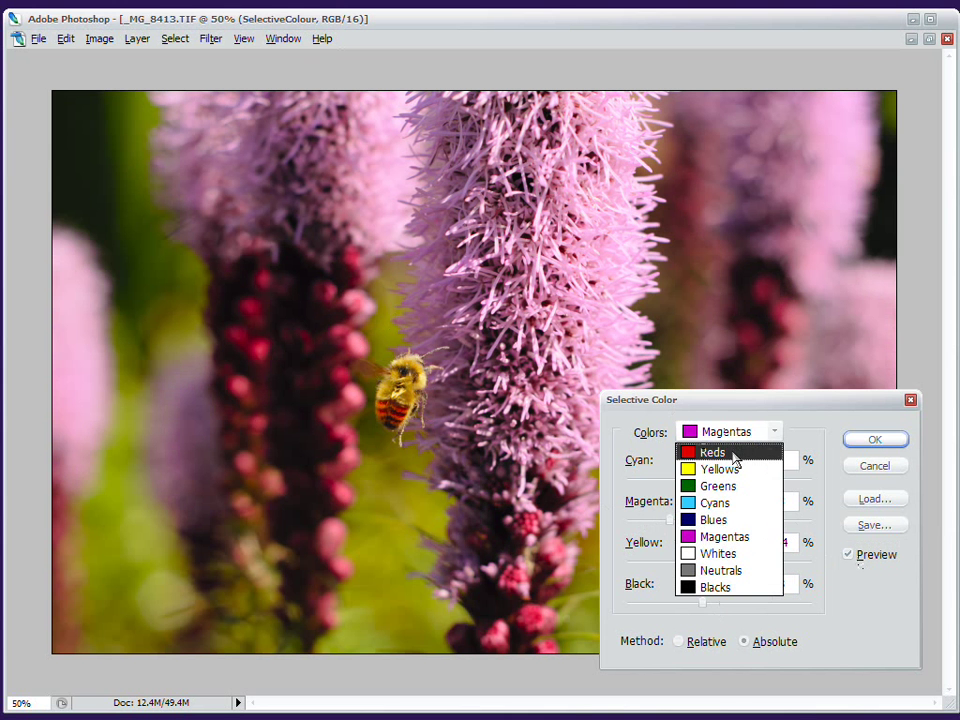
Set the Reds to Cyan +31, Magenta -36 and Yellow +36.
left_click(735, 455)
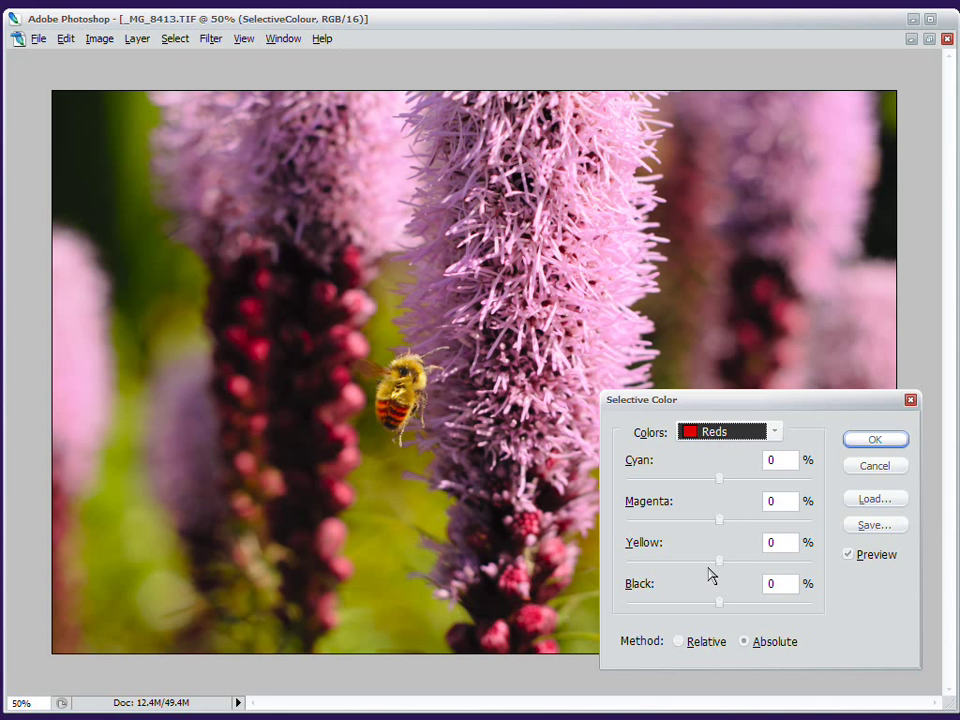
left_click_drag(720, 529, 686, 527)
mouse_move(741, 484)
left_mouse_down()
mouse_move(755, 488)
mouse_move(748, 482)
left_mouse_up()
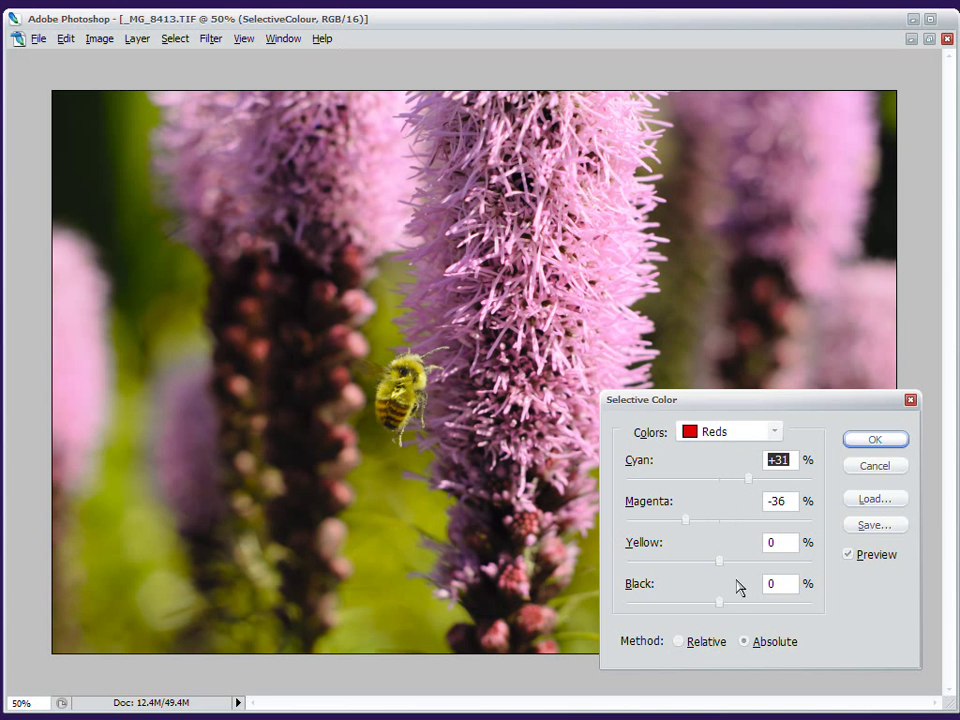
left_click_drag(722, 561, 753, 562)
Toggle Preview repeatedly to compare the adjusted Reds against the original image.
left_click(868, 556)
left_click(868, 556)
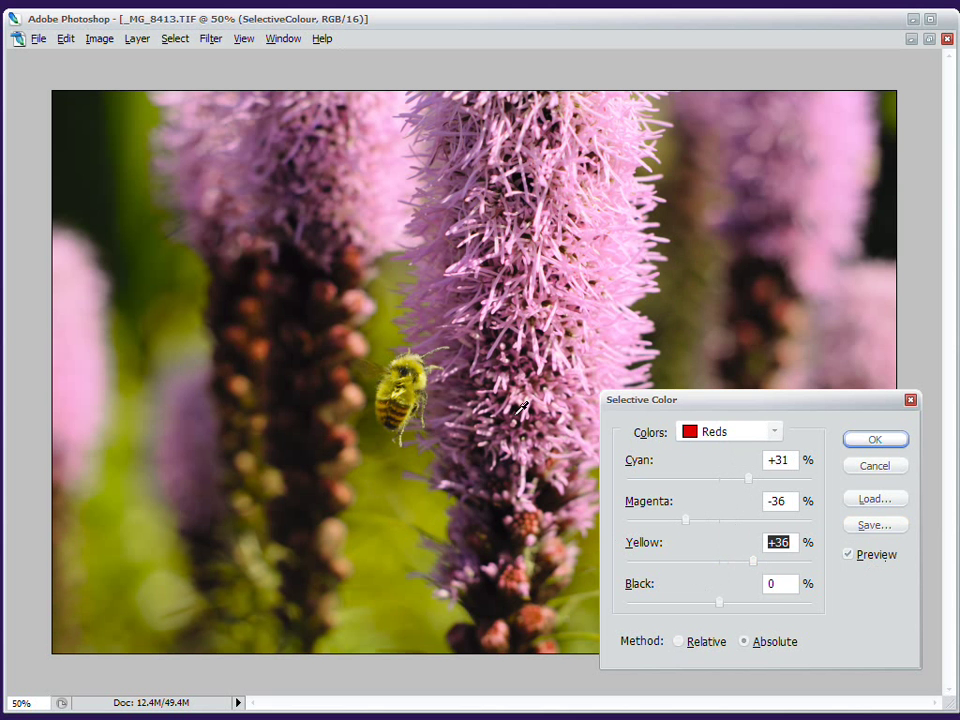
left_click(878, 560)
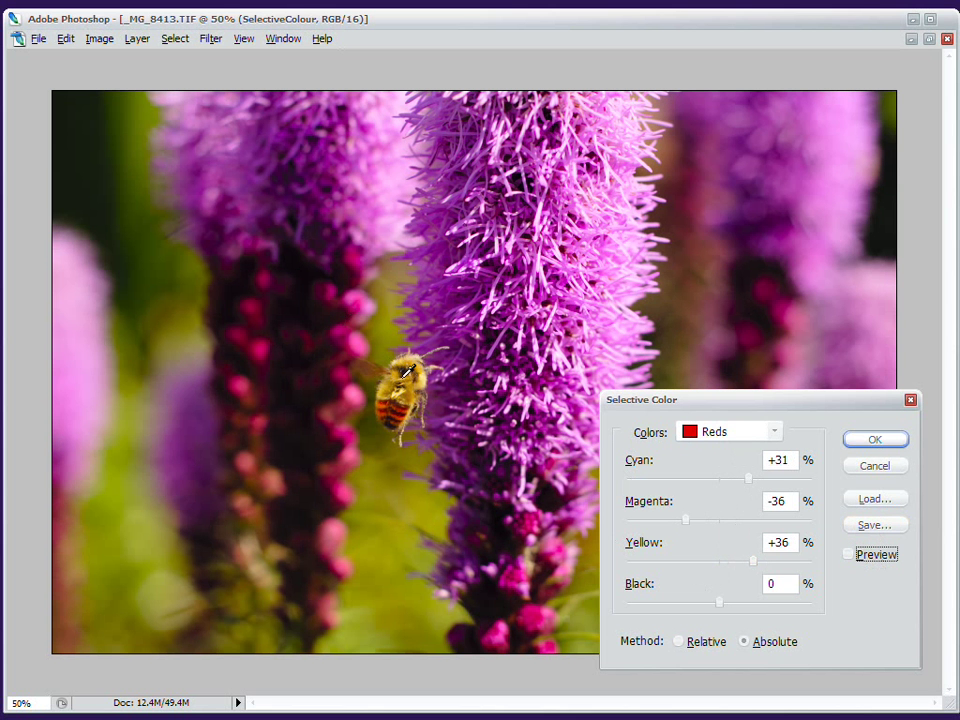
left_click(878, 558)
left_click(723, 432)
left_click(745, 450)
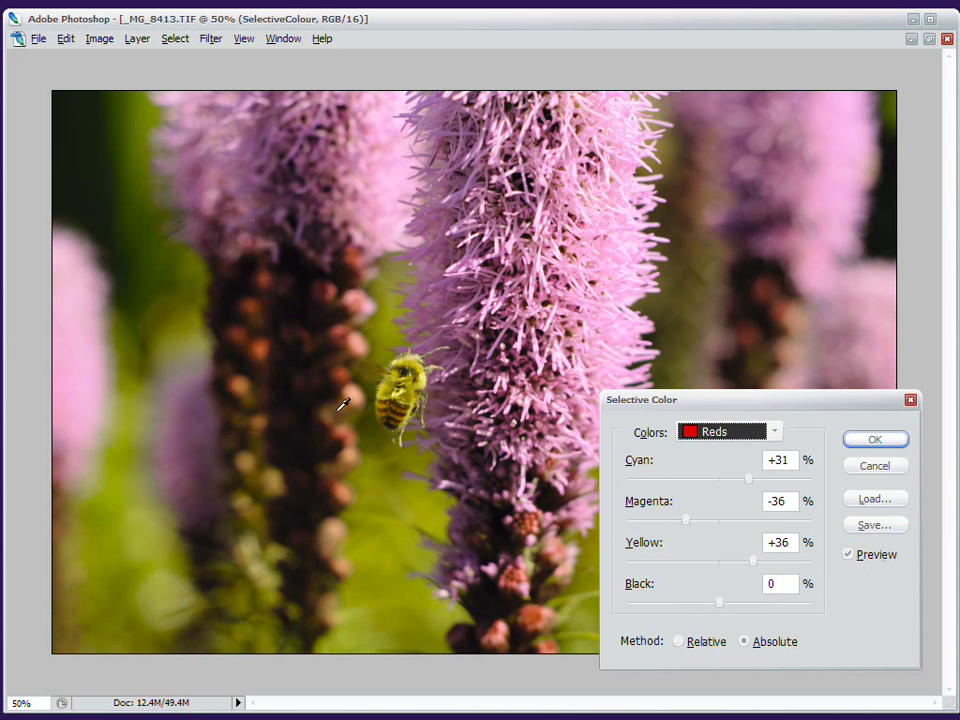
left_click(884, 562)
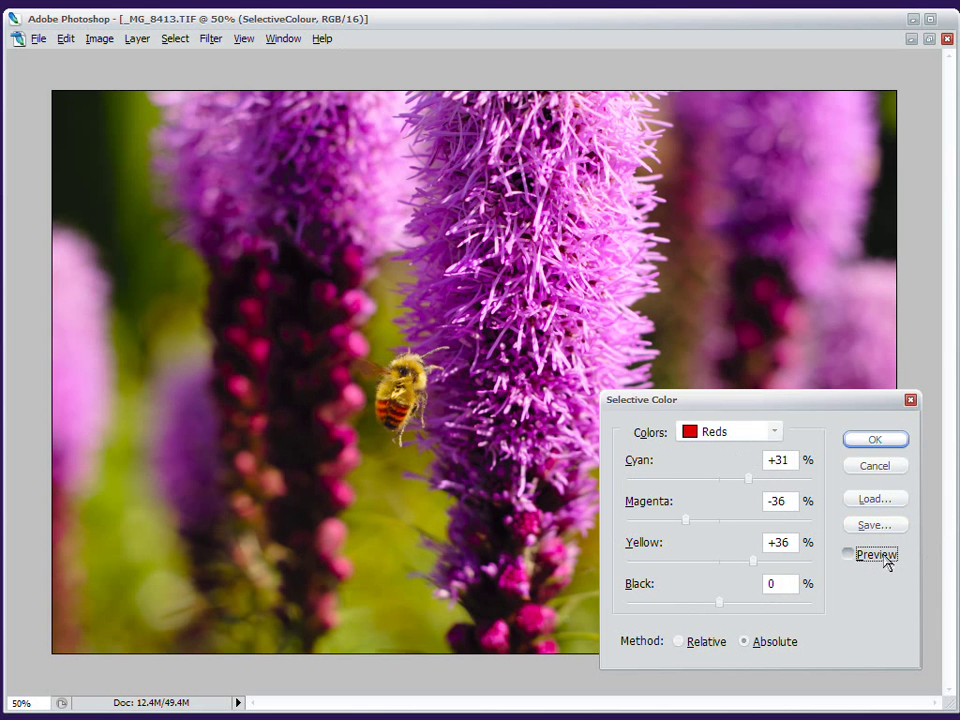
left_click(882, 561)
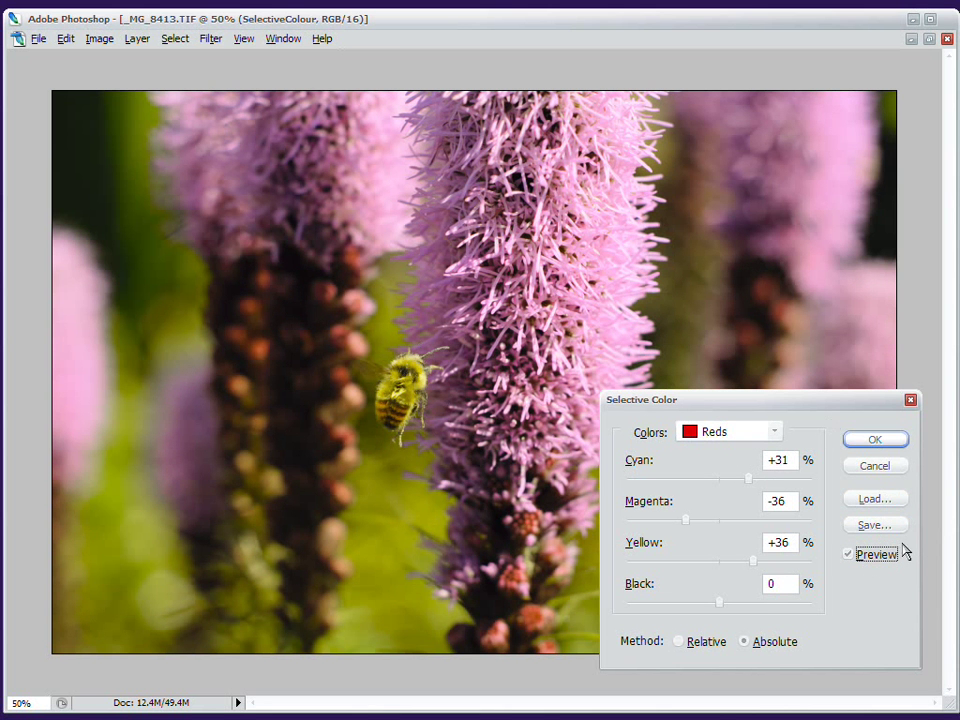
left_click(870, 560)
left_click(867, 560)
left_click(742, 436)
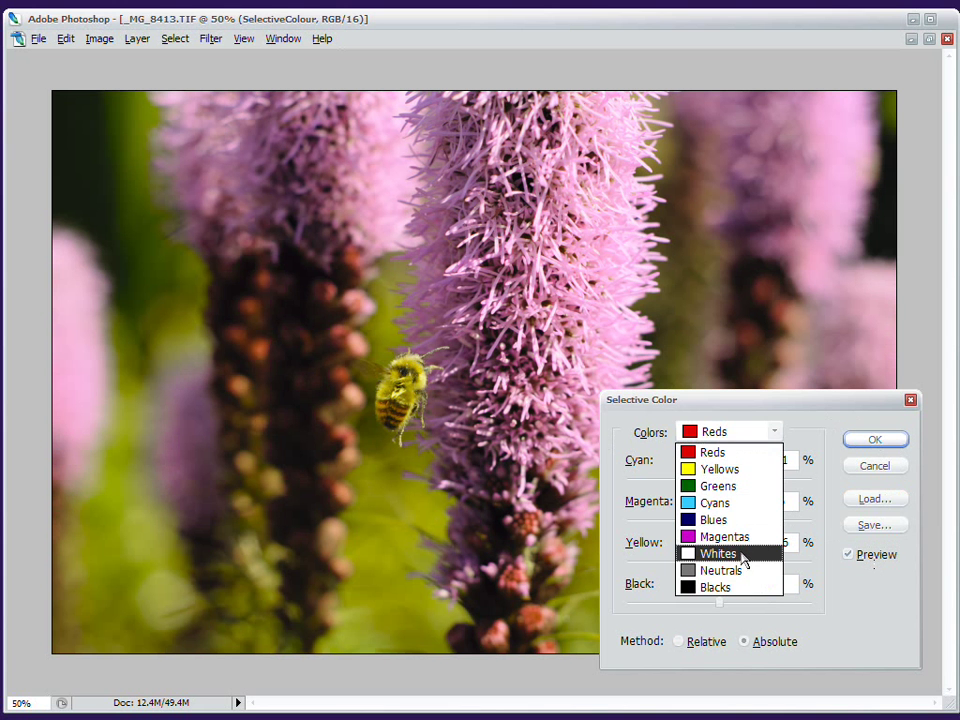
Try changing the Greens' Cyan, then return it to 0.
left_click(742, 487)
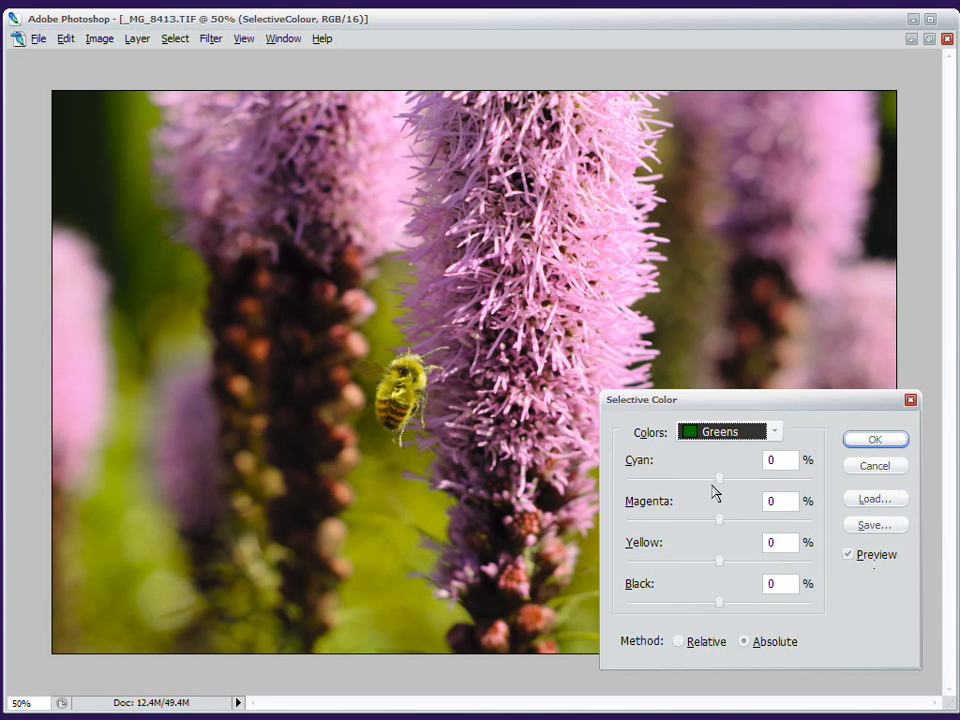
mouse_move(719, 478)
left_mouse_down()
mouse_move(646, 478)
mouse_move(797, 476)
mouse_move(723, 487)
left_mouse_up()
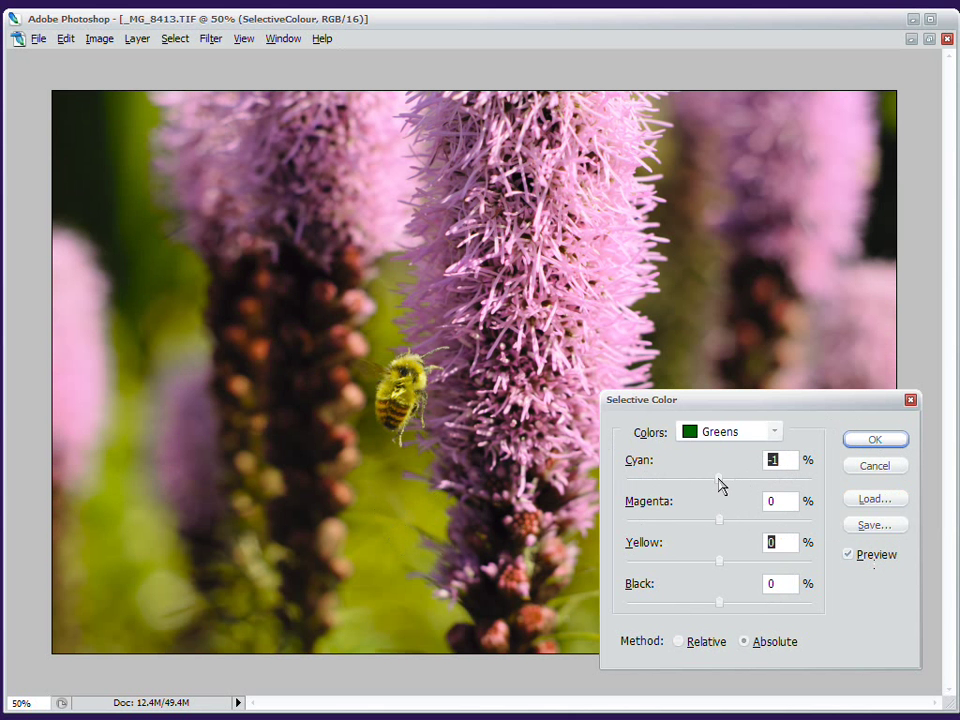
left_click_drag(722, 484, 720, 484)
Set the Yellows to Magenta -21, Black +20 and Yellow -46.
left_click(754, 431)
left_click(754, 465)
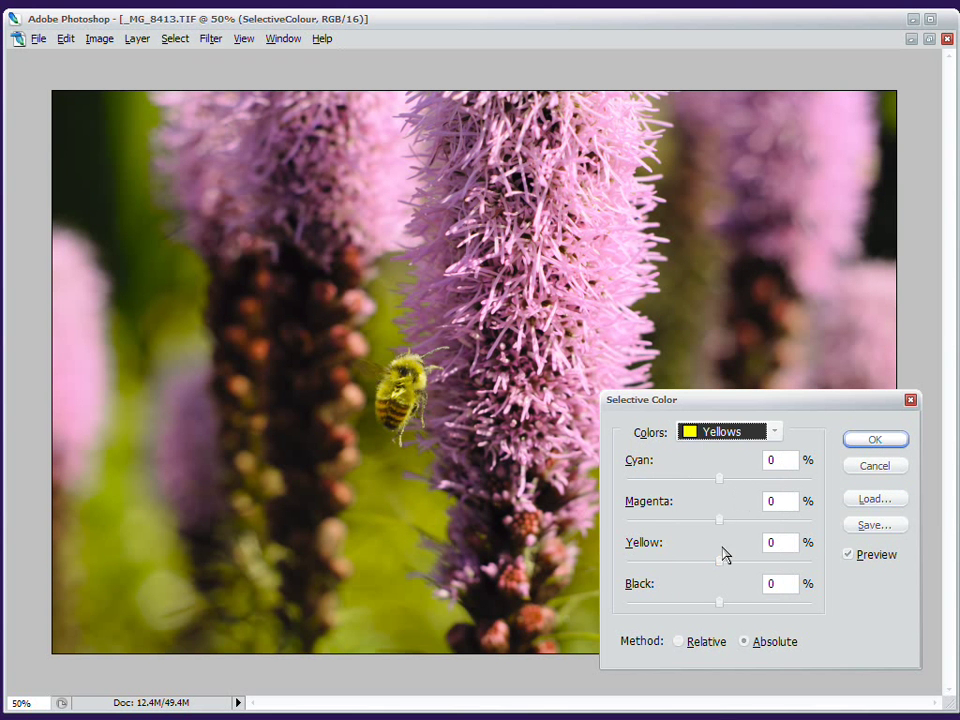
left_click_drag(720, 524, 697, 528)
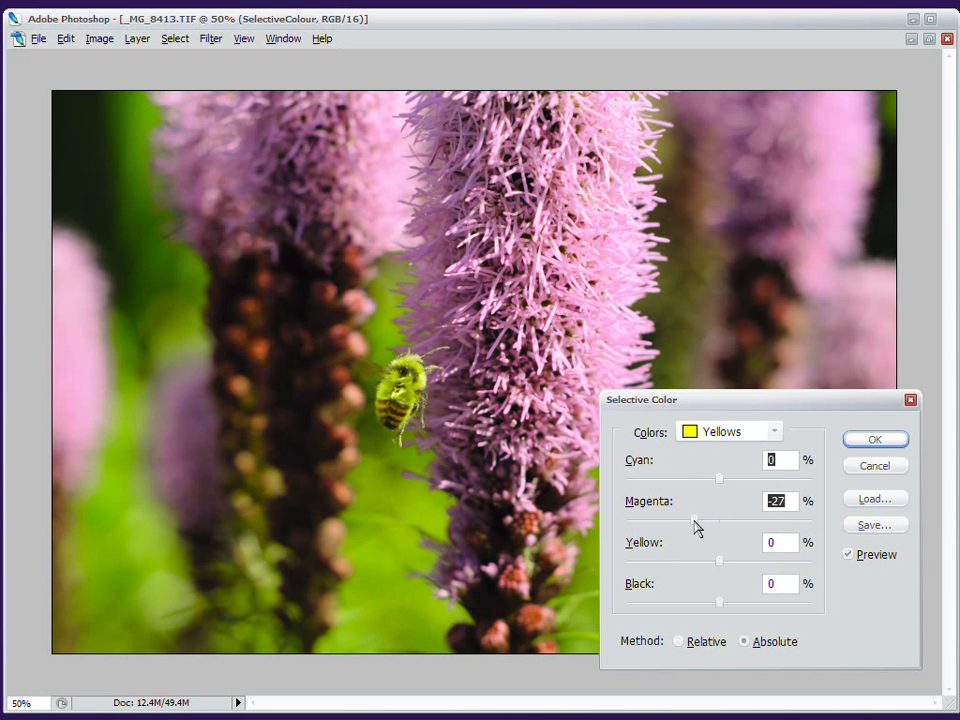
left_click_drag(698, 528, 701, 530)
left_click(761, 604)
left_click_drag(767, 608, 755, 608)
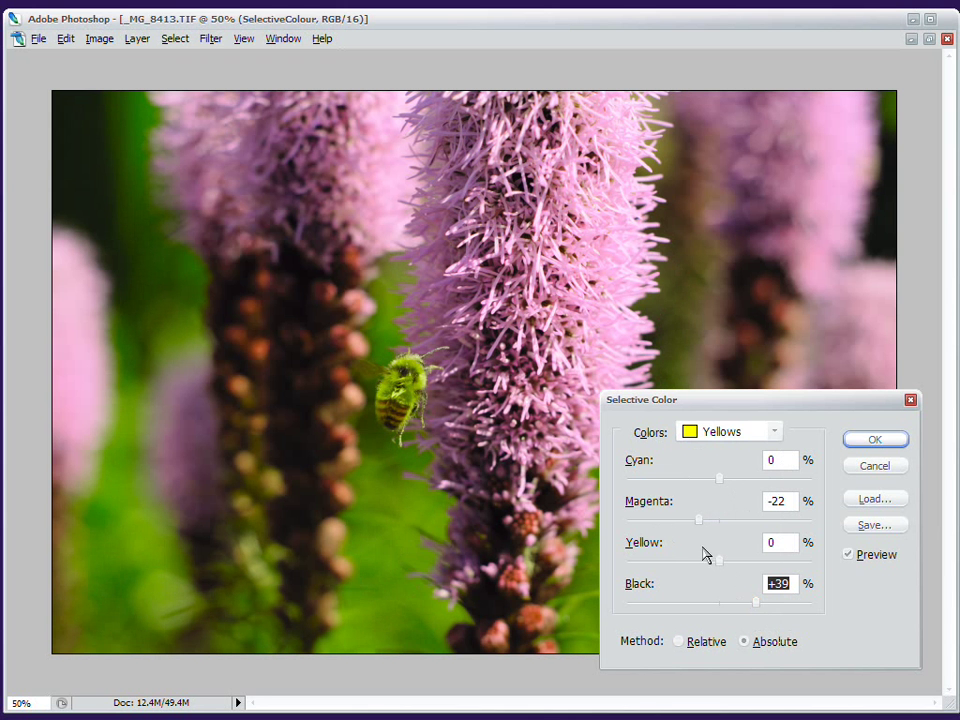
left_click(737, 603)
left_click(681, 521)
left_click_drag(681, 522, 697, 522)
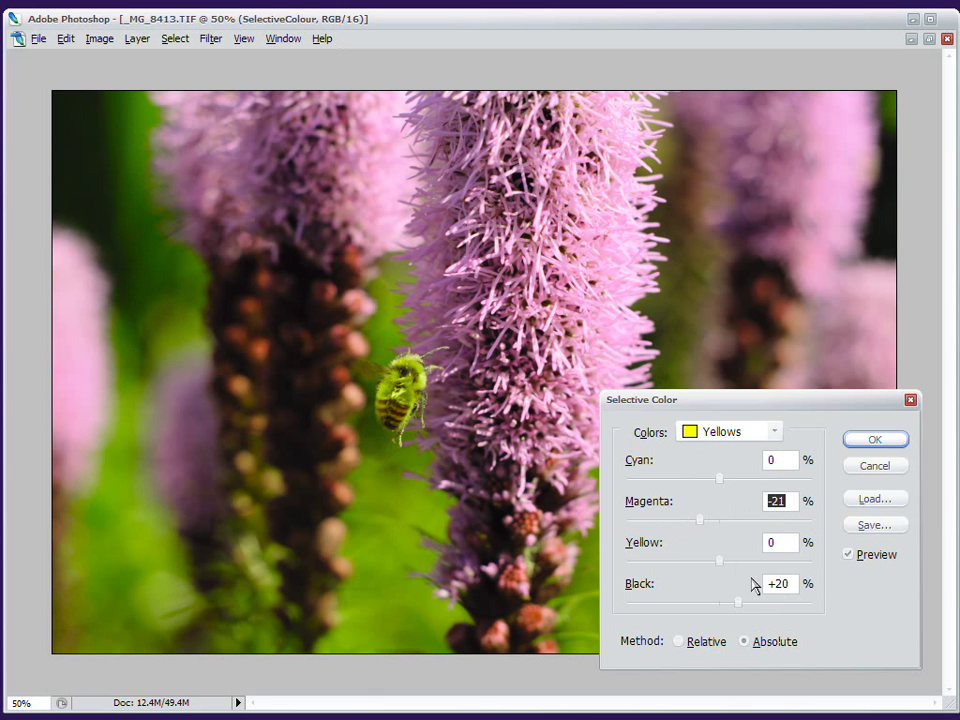
left_click_drag(716, 563, 688, 564)
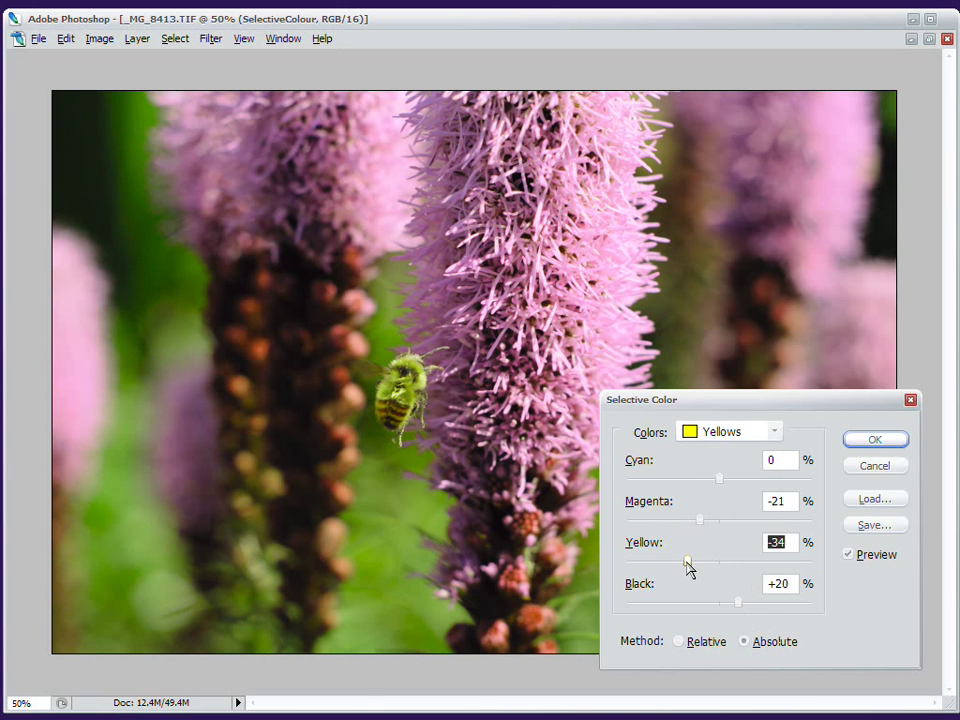
key("Down")
key("Down")
key("Down")
key("Down")
key("Down")
key("Down")
key("Down")
key("Down")
key("Down")
key("Down")
key("Down")
key("Down")
Settle the Yellows' Cyan at +6 and compare with the original, keeping Yellows.
left_click(746, 486)
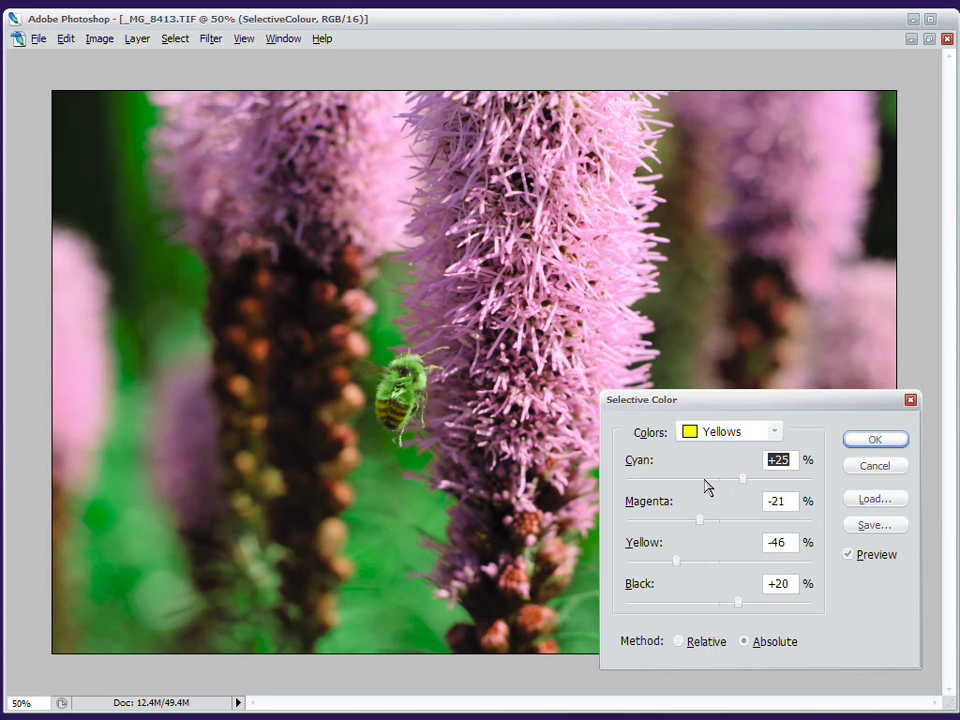
left_click(707, 486)
left_click(731, 484)
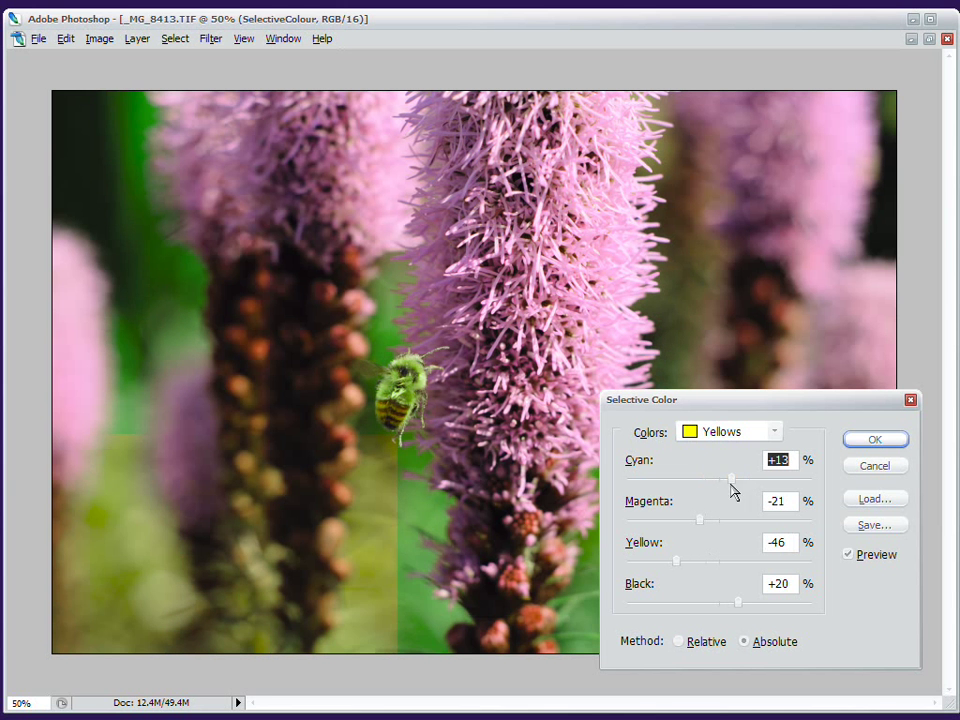
left_click_drag(731, 484, 724, 486)
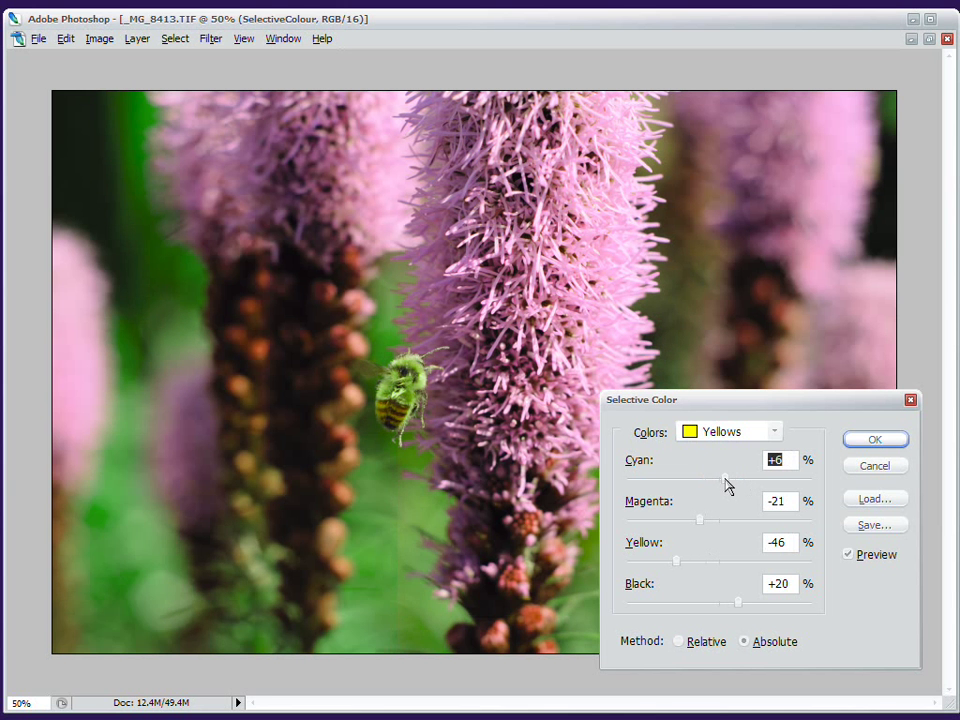
left_click(872, 555)
left_click(873, 555)
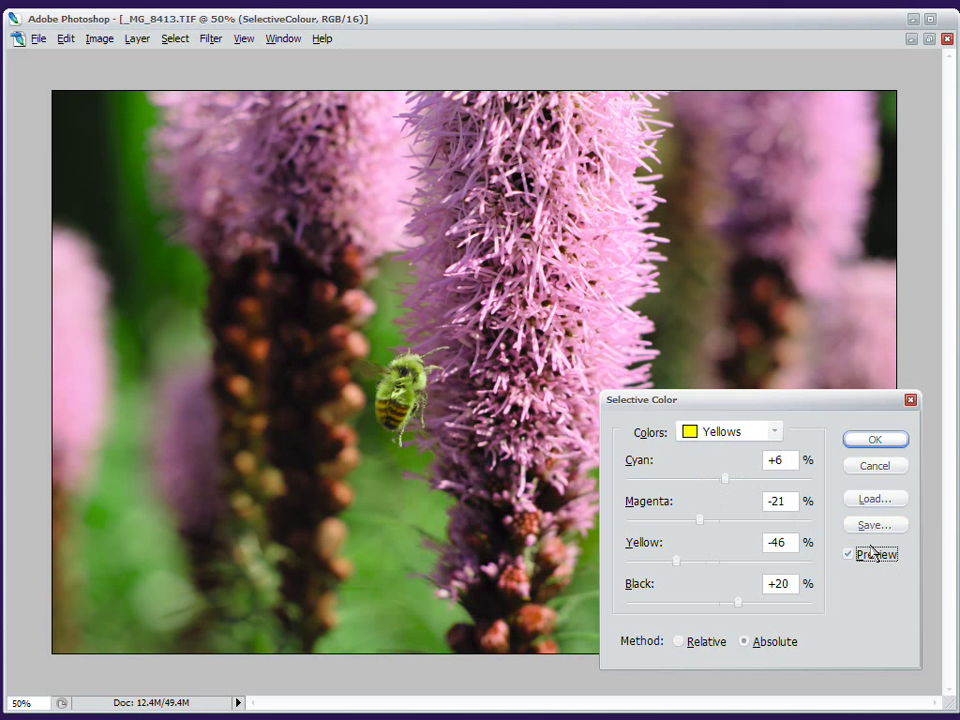
left_click(720, 431)
left_click(733, 431)
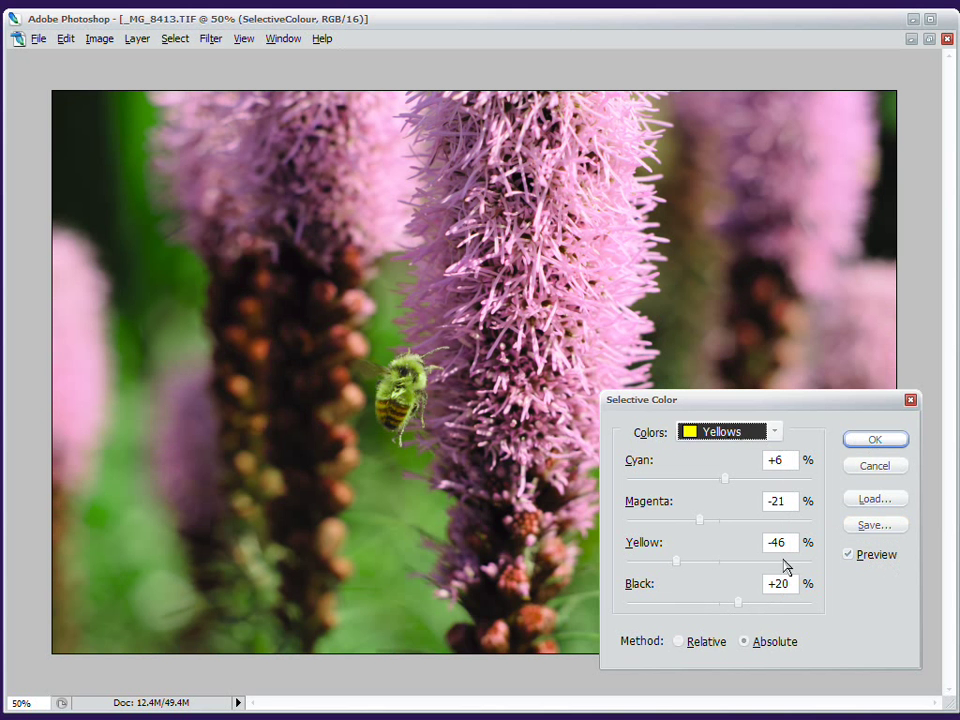
Compare the Relative and Absolute methods, settle on Relative, and check against the original.
left_click(710, 643)
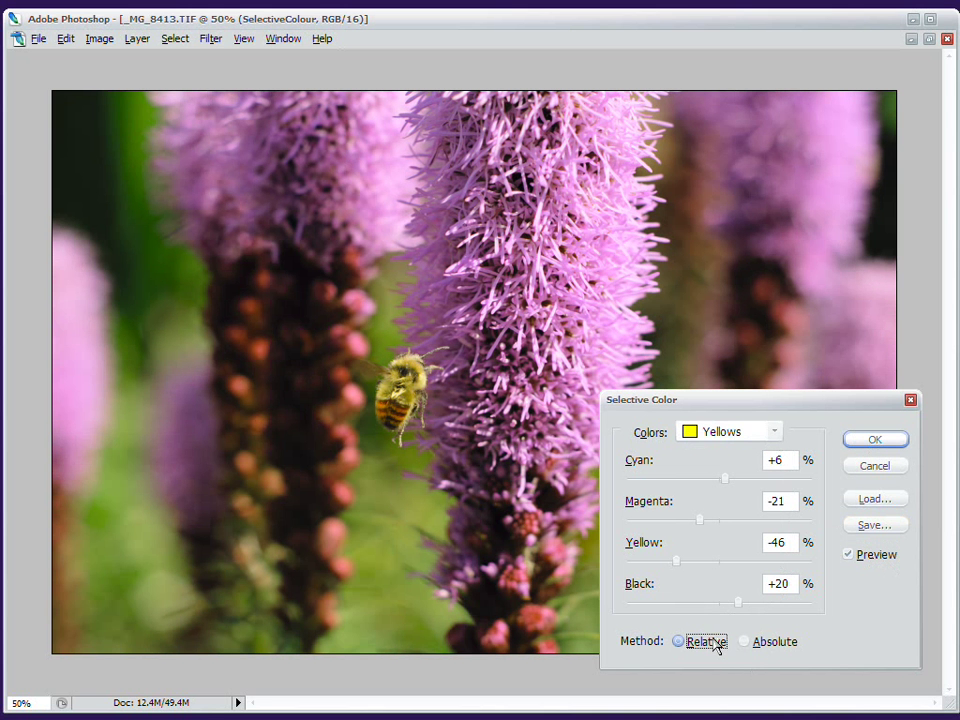
left_click(765, 643)
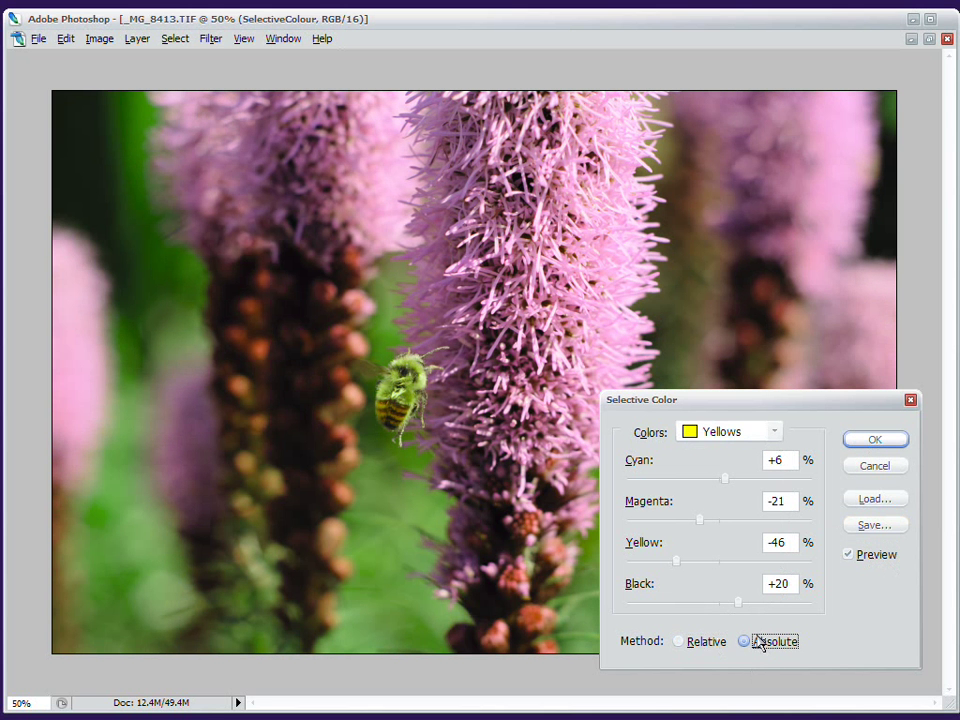
left_click(688, 645)
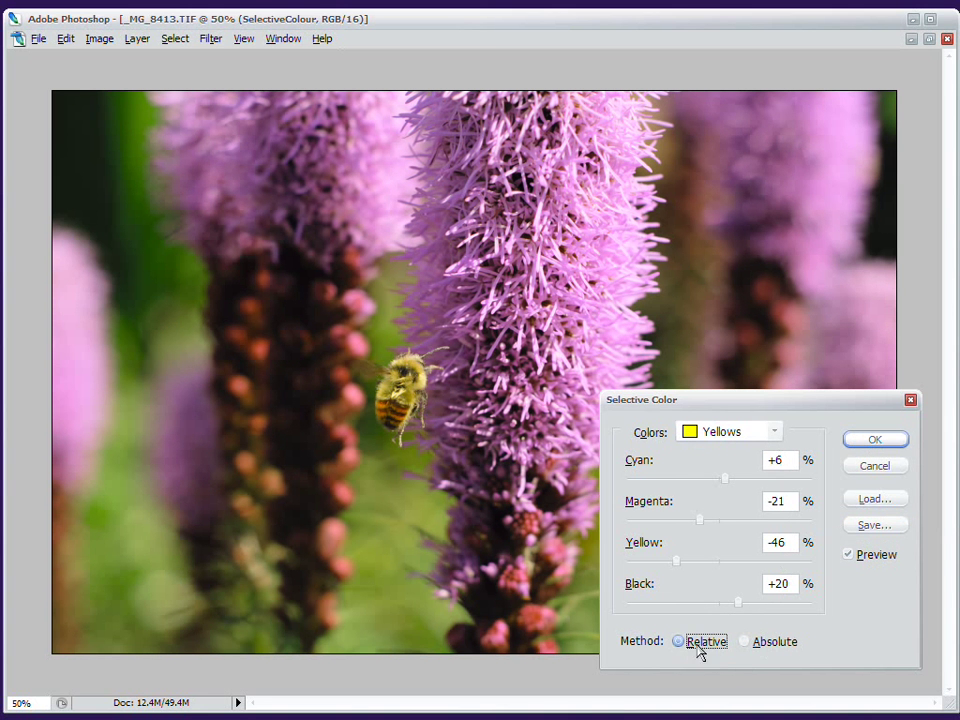
left_click(763, 643)
left_click(706, 643)
left_click(736, 436)
left_click(736, 438)
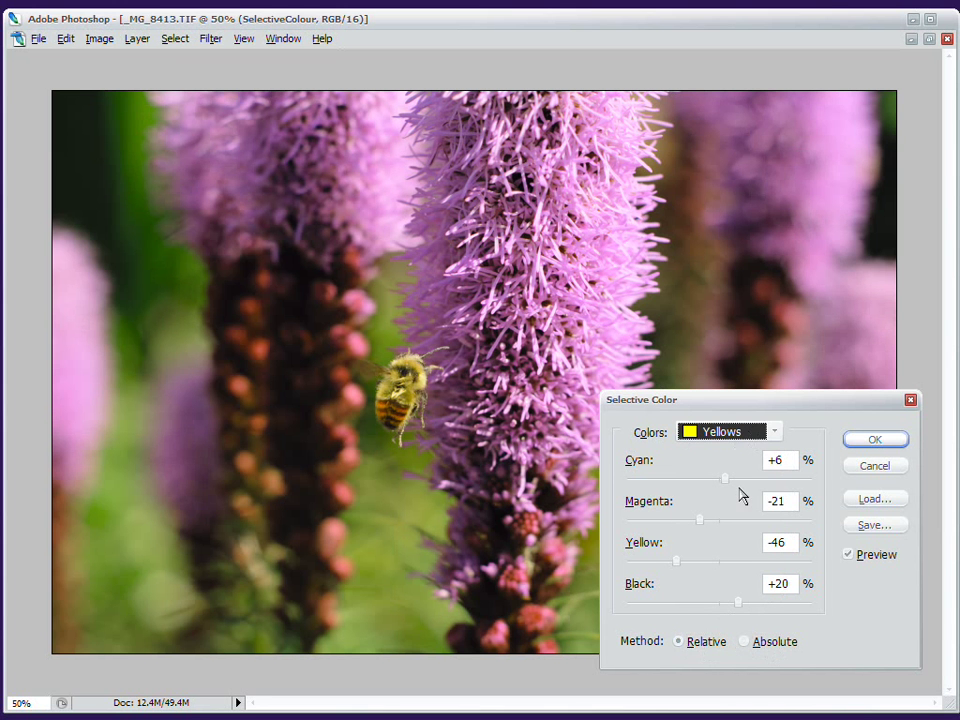
left_click(706, 645)
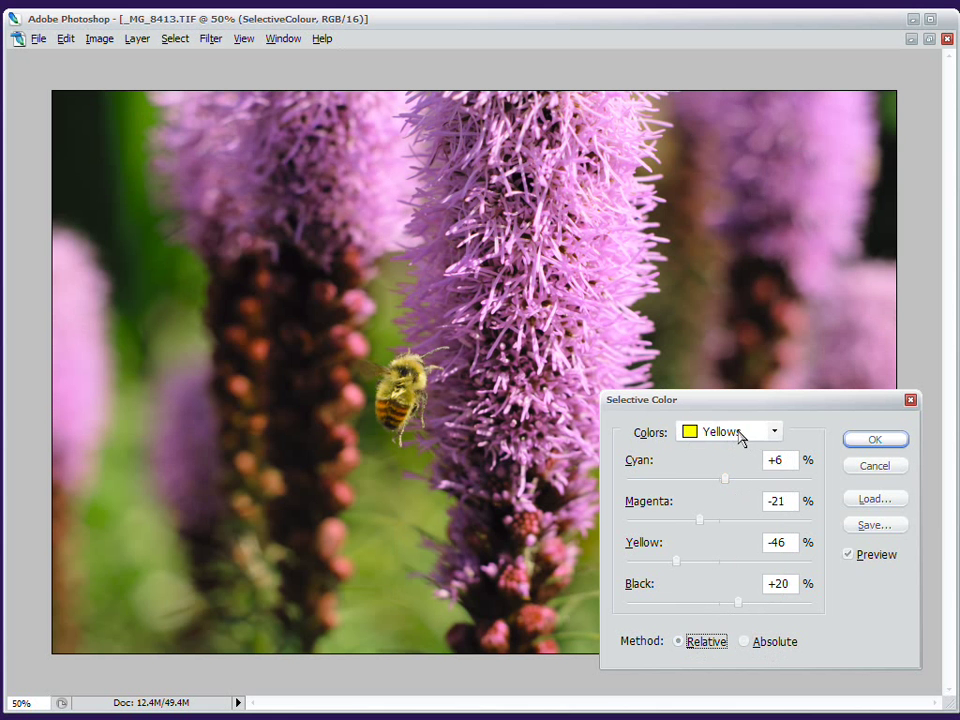
left_click(868, 561)
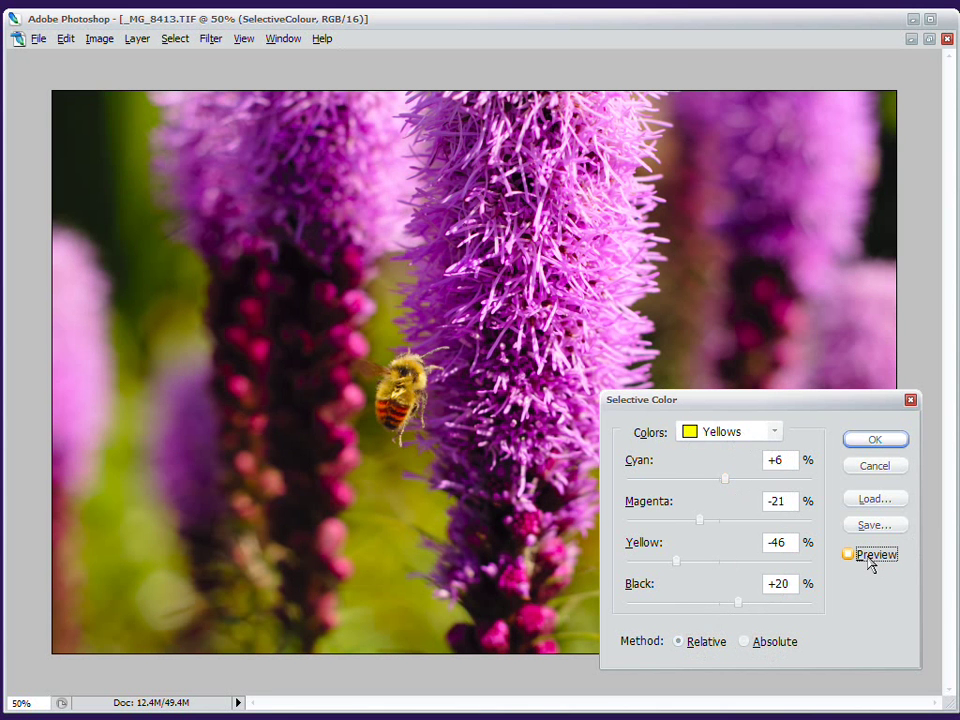
left_click(870, 562)
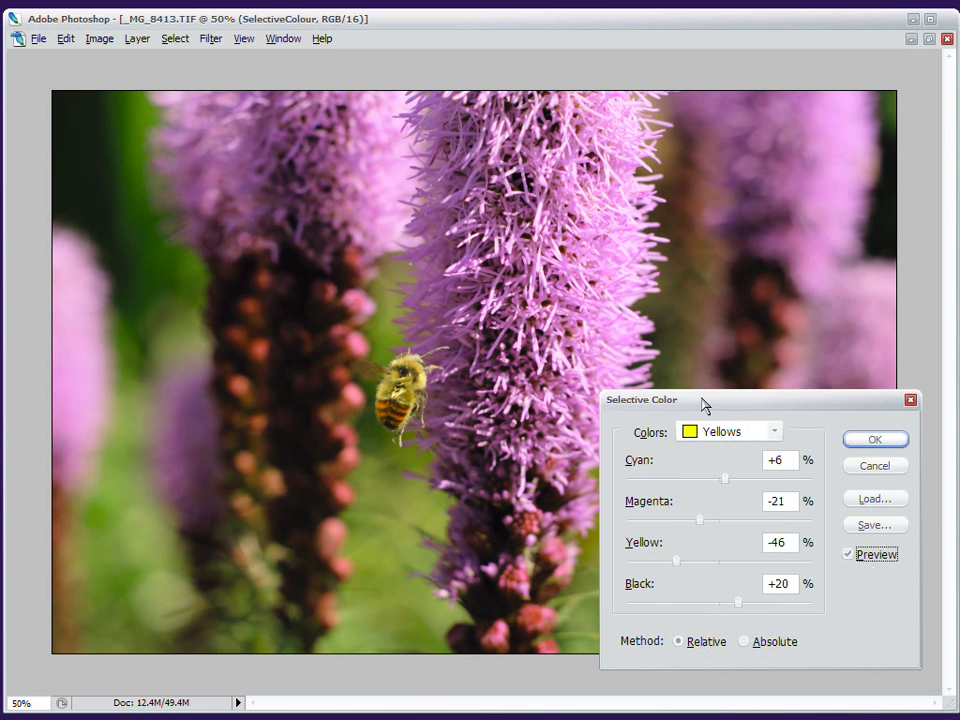
Set the Magentas to Magenta -60 and Yellow +81, then apply the adjustment.
left_click(726, 433)
left_click(710, 536)
left_click_drag(667, 519, 649, 527)
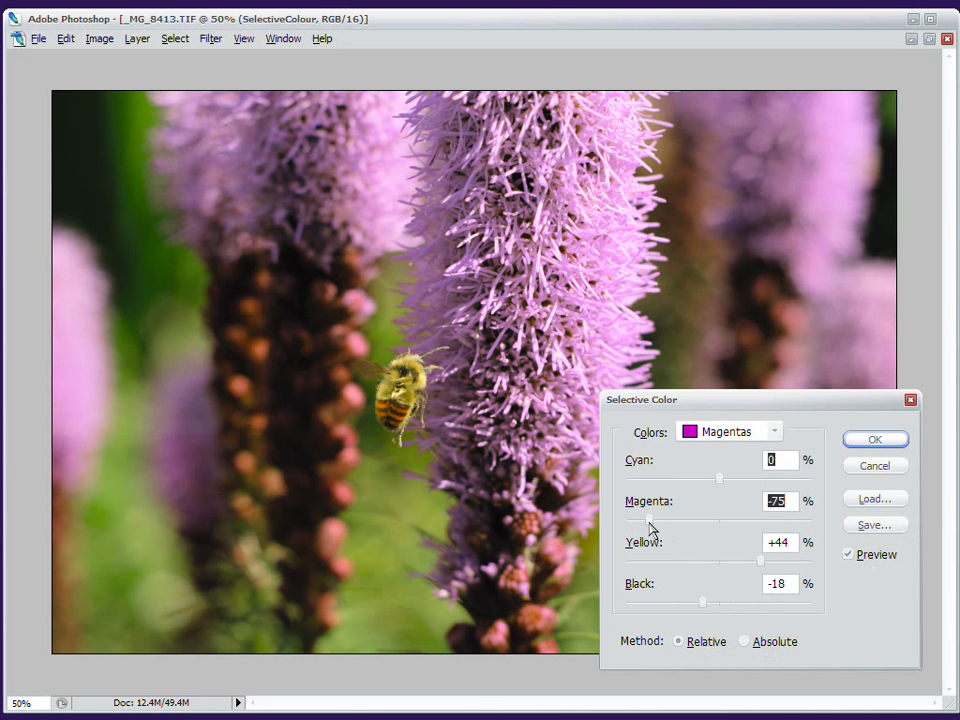
left_click_drag(760, 562, 788, 563)
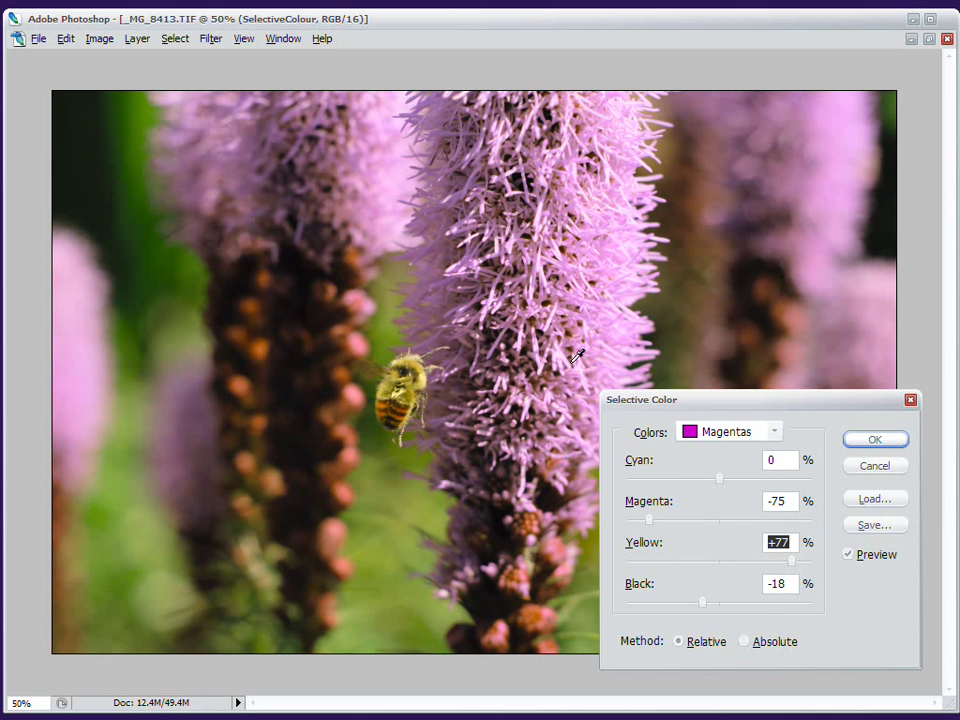
left_click_drag(652, 521, 669, 521)
left_click(868, 441)
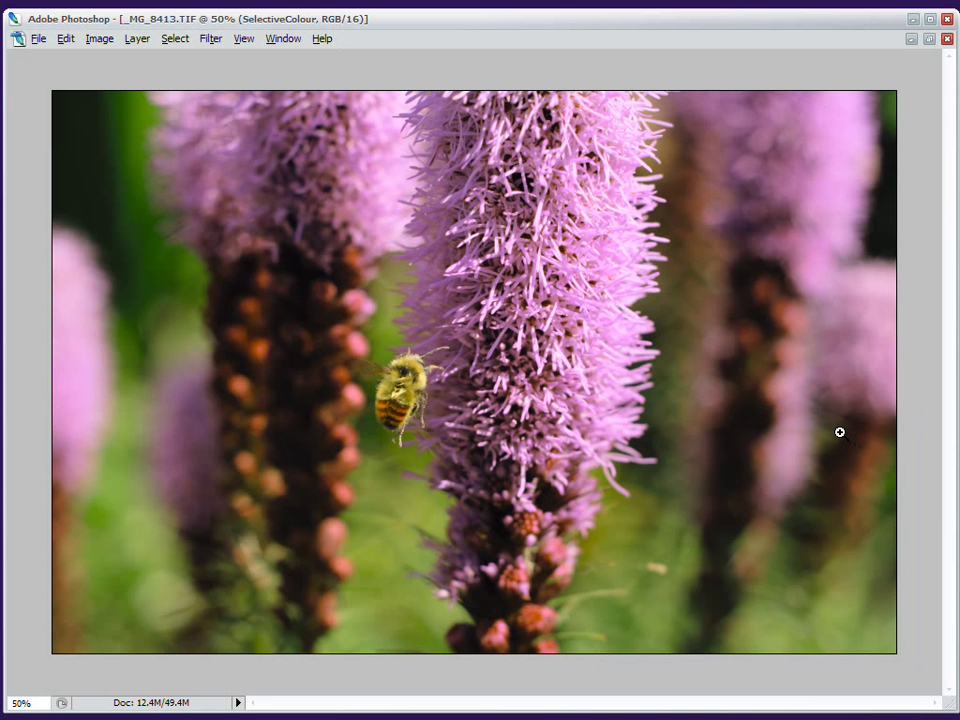
Undo and redo the Selective Color adjustment to compare, then bring the panels back.
key("ctrl+z")
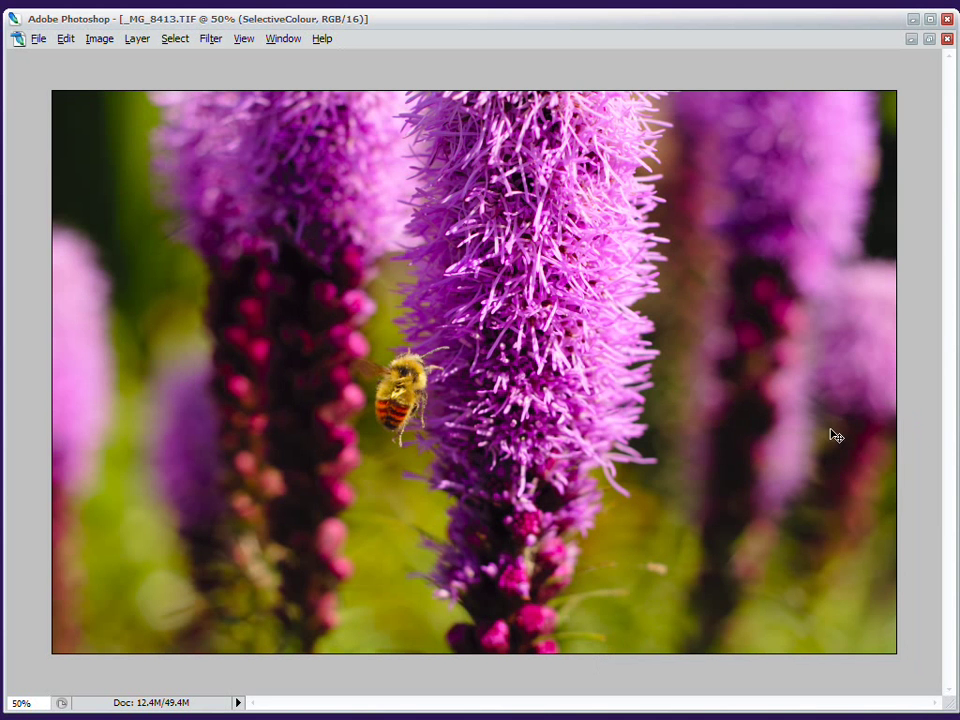
key("ctrl+z")
key("Tab")
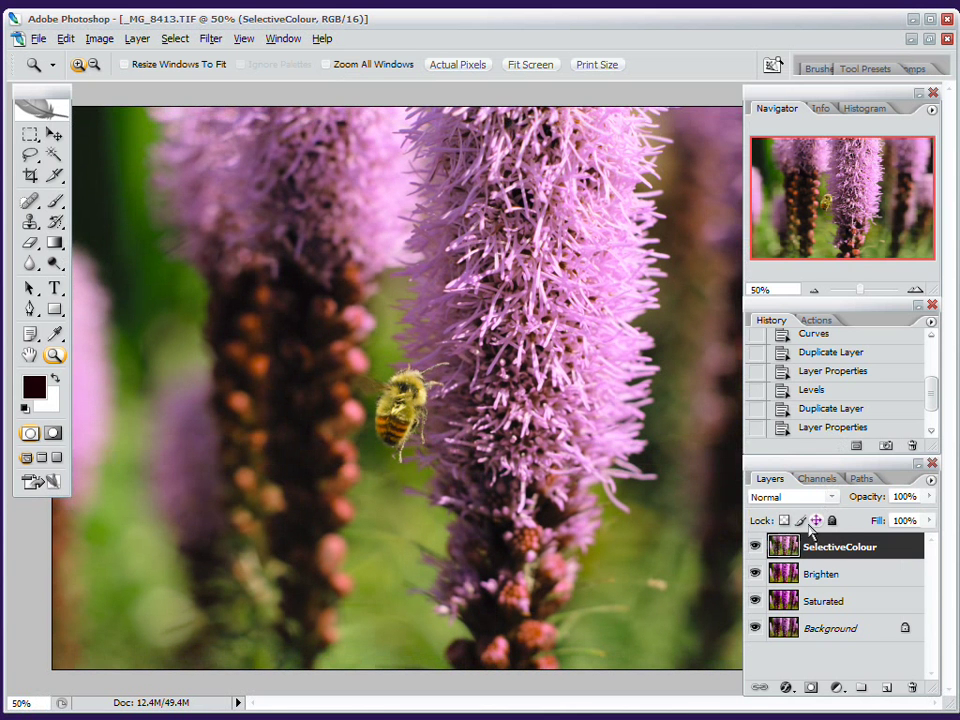
Add a mask to SelectiveColour and paint black over the bee to restore its colours.
left_click(810, 688)
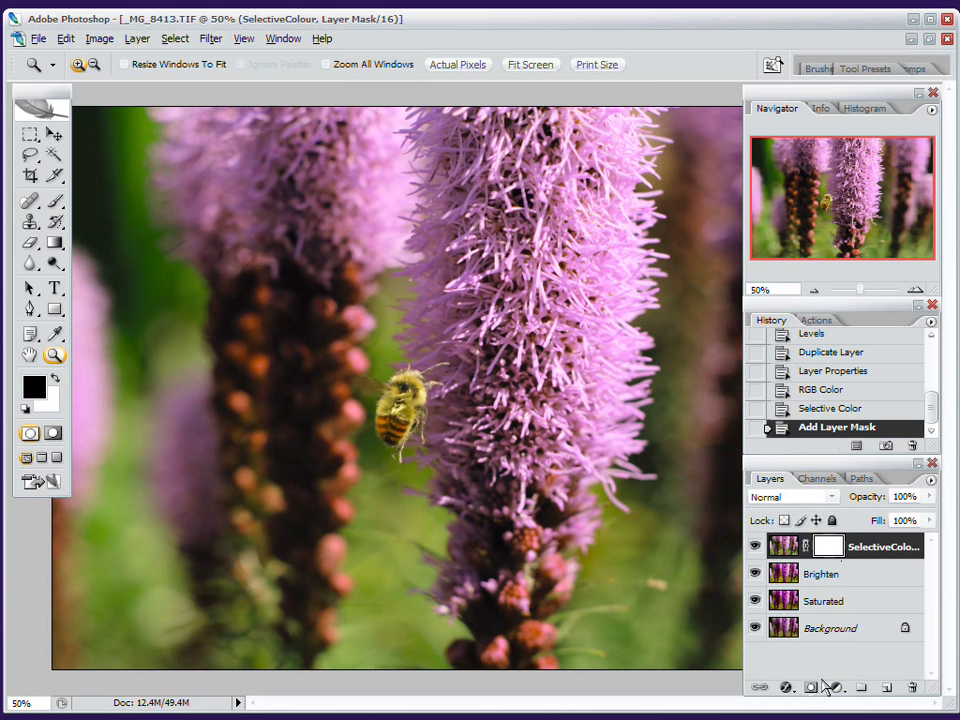
left_click_drag(320, 331, 514, 501)
key("b")
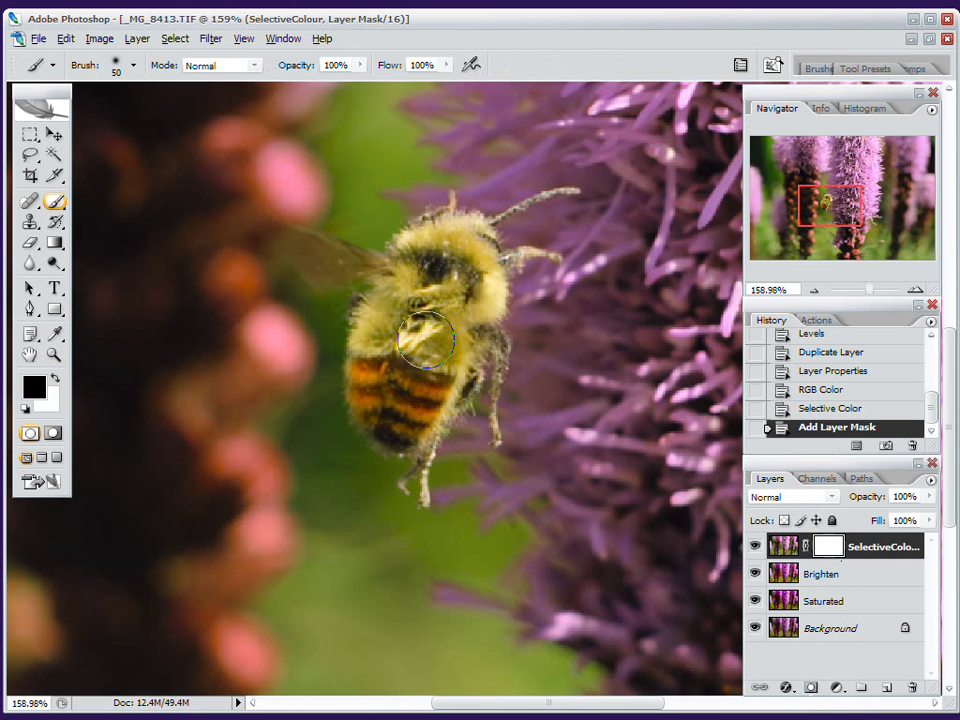
key("x")
key("x")
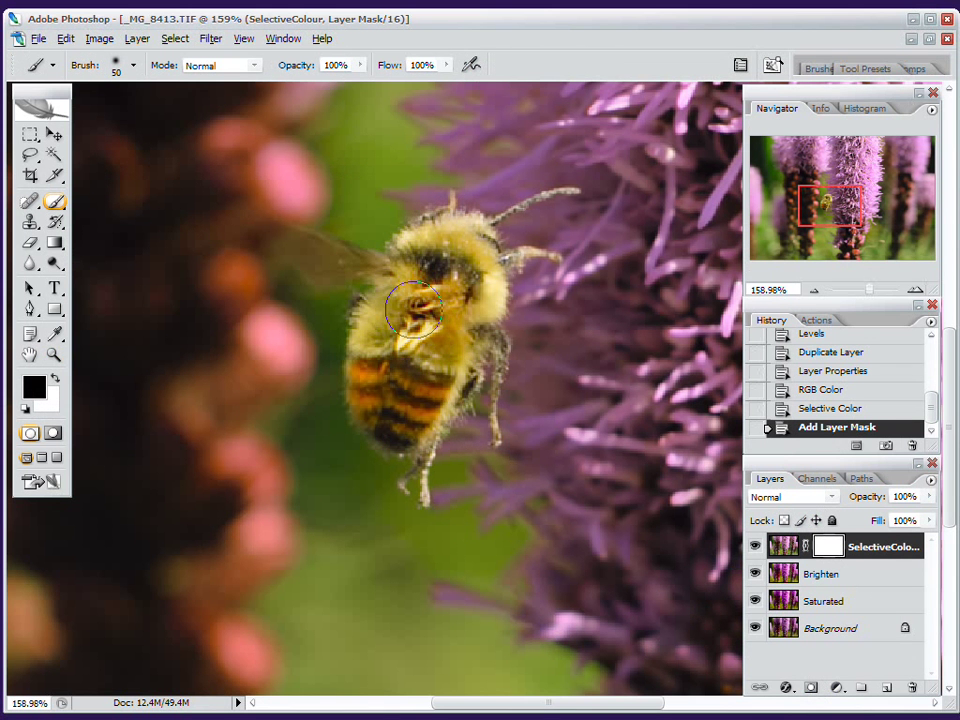
mouse_move(370, 365)
left_mouse_down()
mouse_move(440, 380)
mouse_move(380, 400)
mouse_move(405, 425)
mouse_move(345, 255)
mouse_move(347, 195)
left_mouse_up()
left_click(320, 255)
left_click(340, 262)
left_click(330, 245)
left_click(345, 235)
left_click(490, 350)
key("x")
key("x")
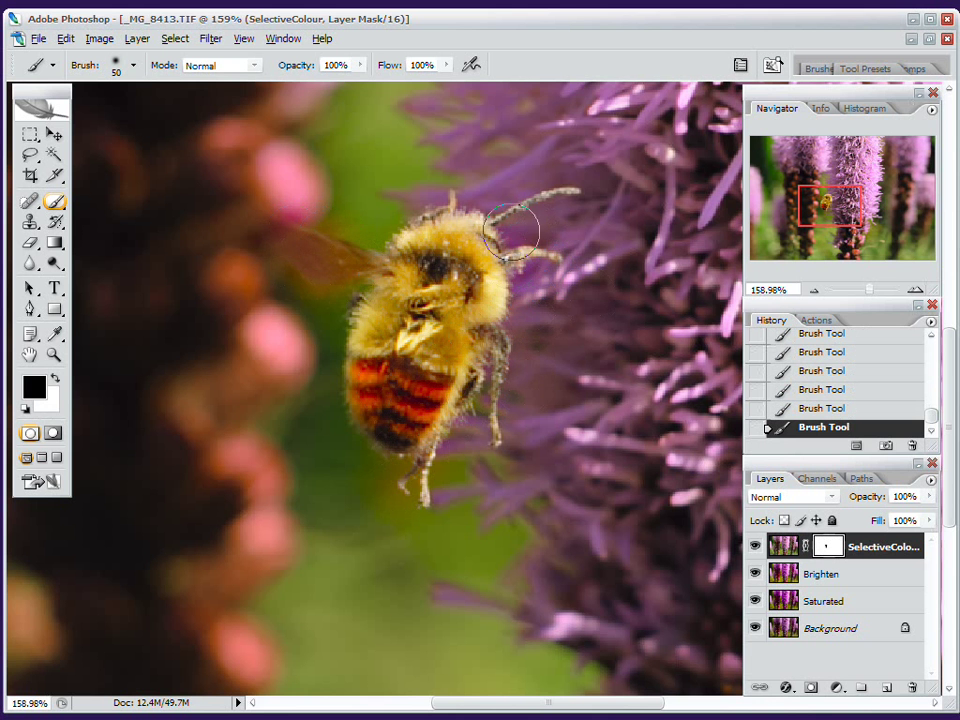
key("x")
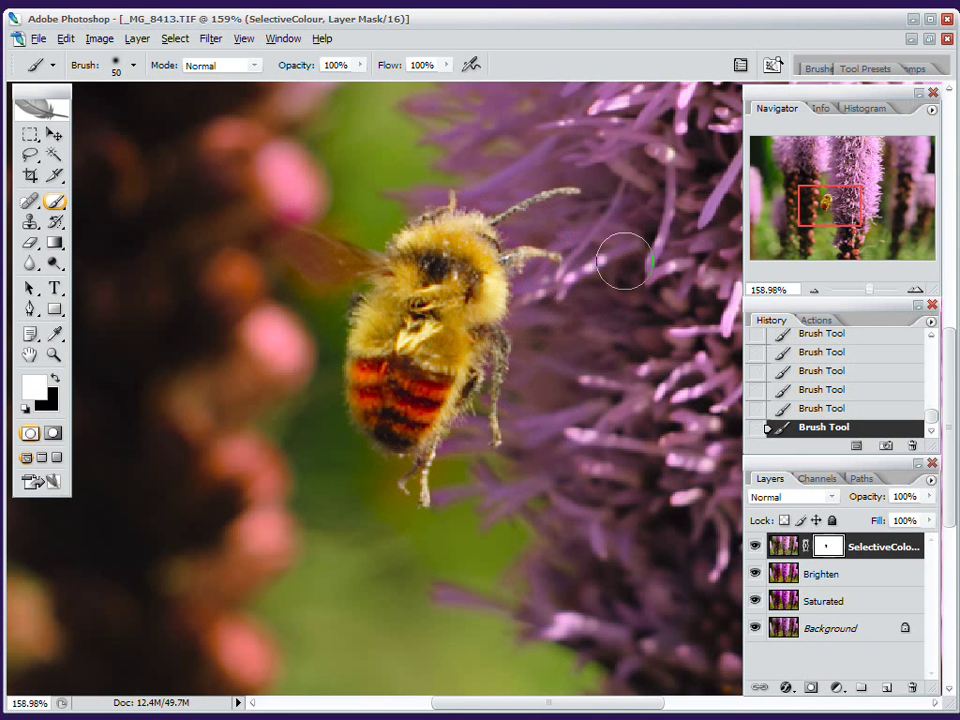
Zoom out to the whole photo and toggle the SelectiveColour layer to compare.
left_click(814, 290)
left_click(814, 290)
left_click(814, 290)
left_click(756, 547)
left_click(756, 547)
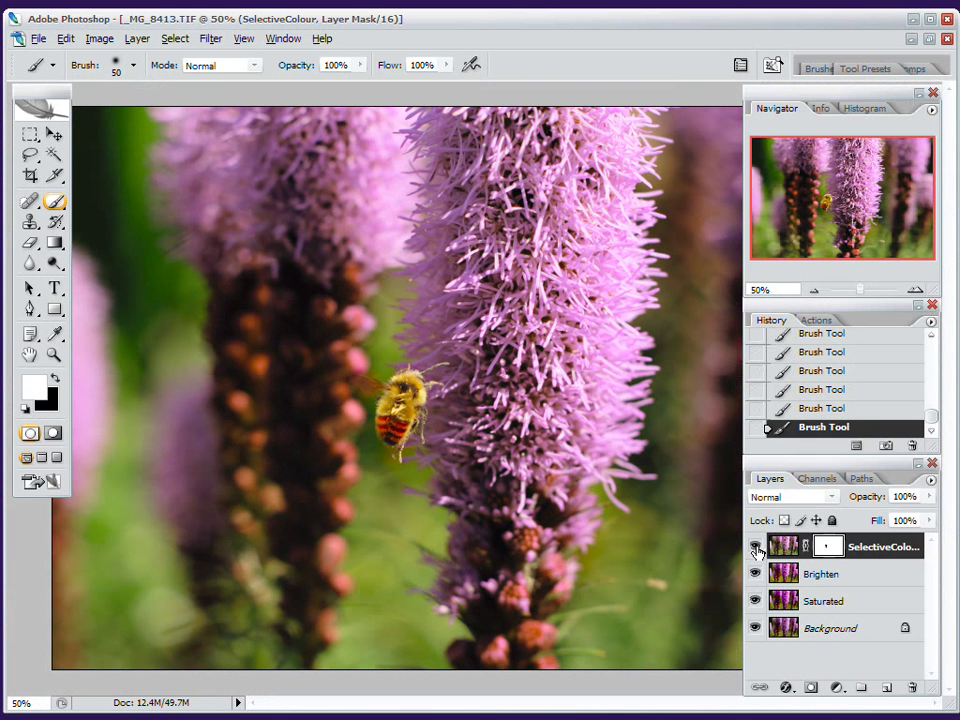
key("Tab")
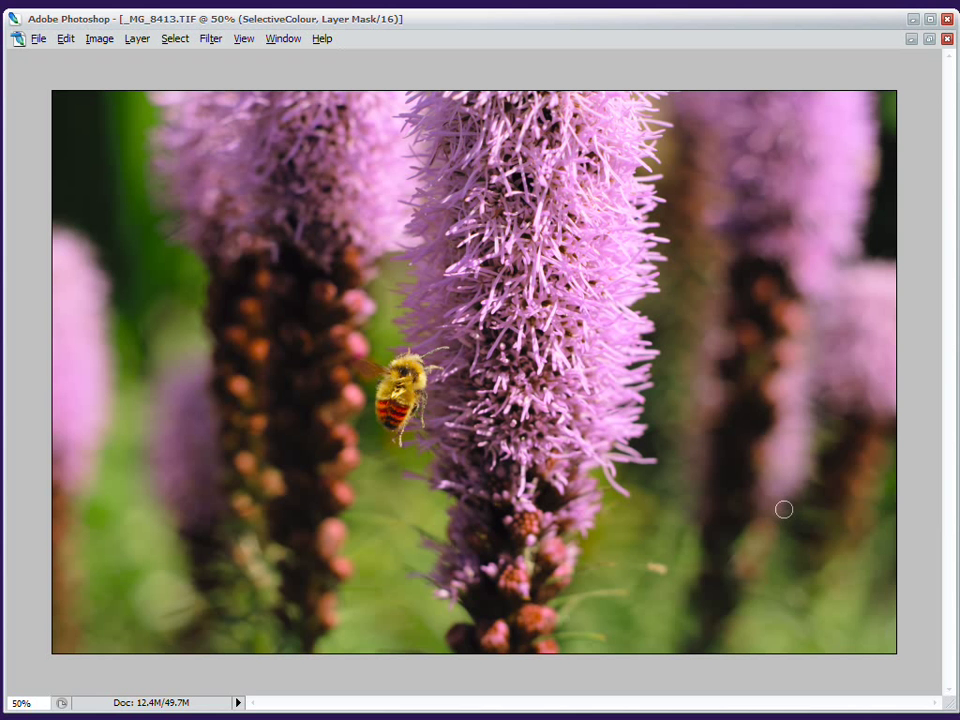
key("Tab")
Reopen the layer's Selective Color and set the Whites to Magenta +37.
left_click(784, 546)
double_click(788, 546)
key("Tab")
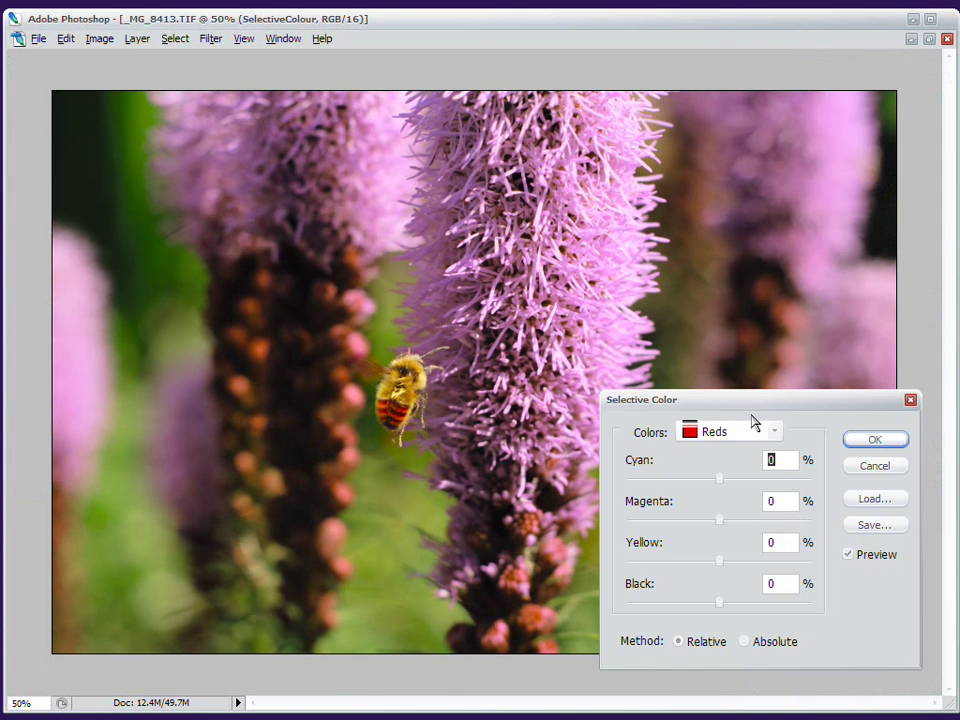
left_click(743, 436)
left_click(750, 441)
key("Down")
key("Down")
key("Down")
key("Down")
key("Down")
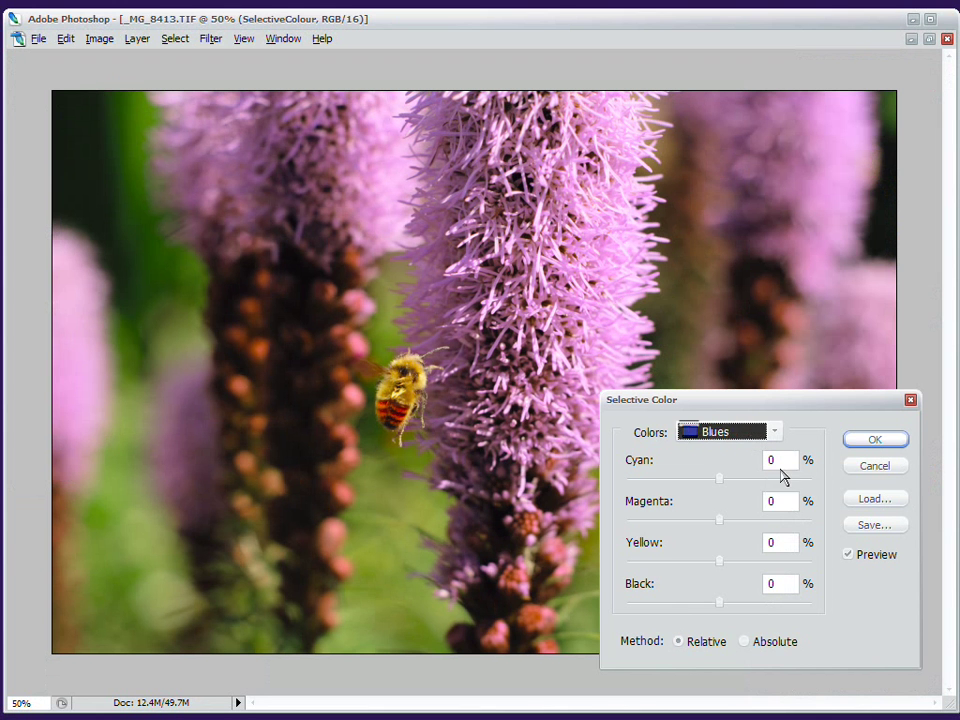
key("Down")
left_click_drag(719, 522, 767, 525)
left_click(848, 555)
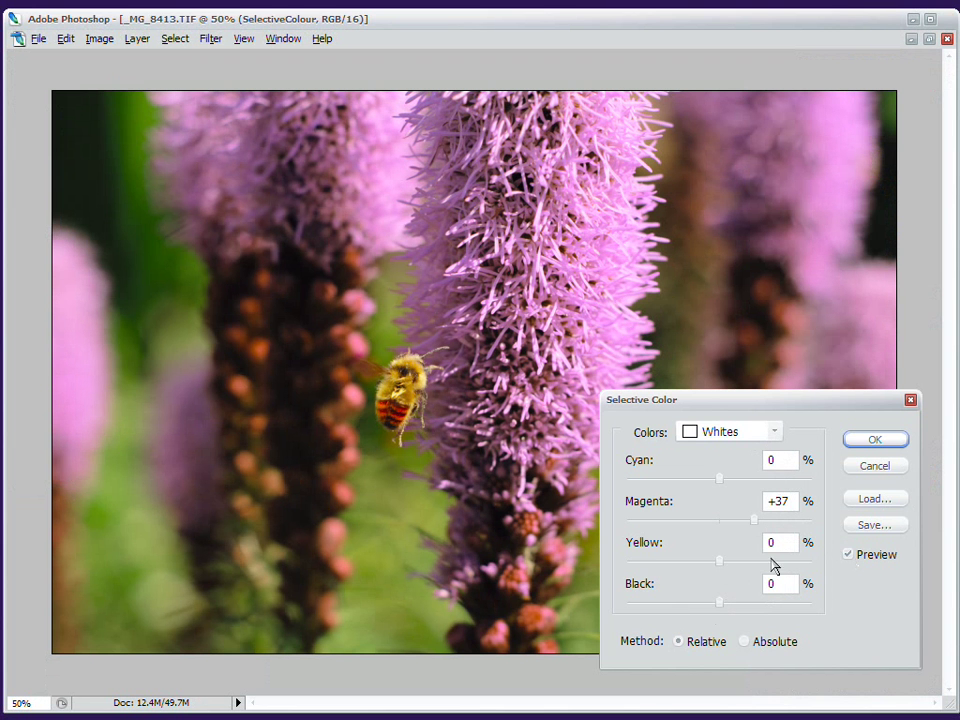
Set the Magentas to Cyan +23, Magenta +8 and Yellow +79.
left_click(750, 432)
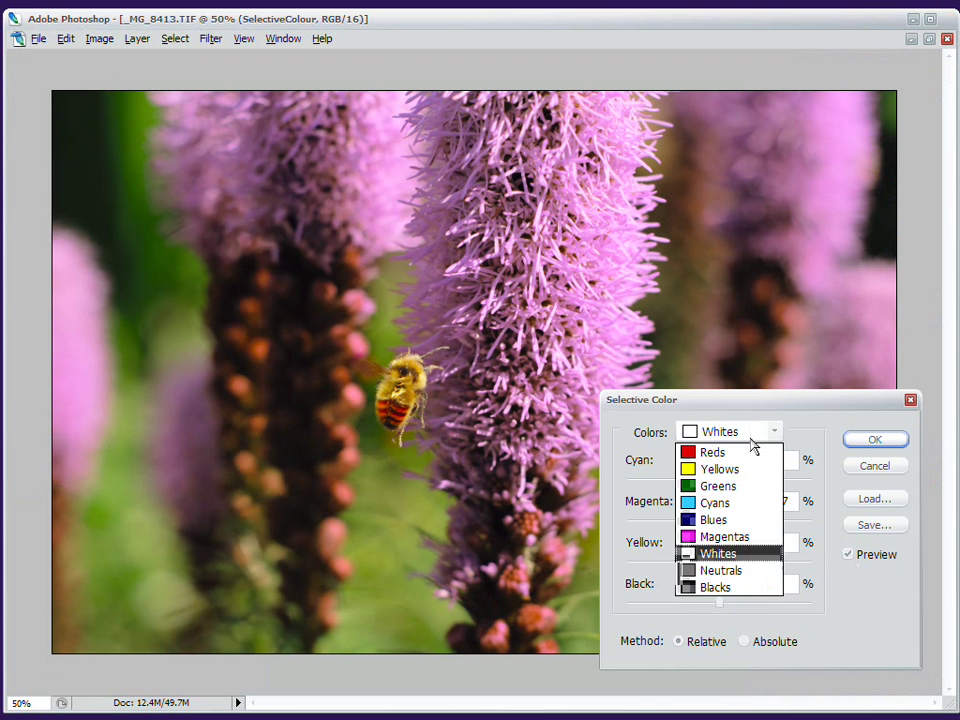
left_click(724, 537)
left_click_drag(719, 524, 598, 530)
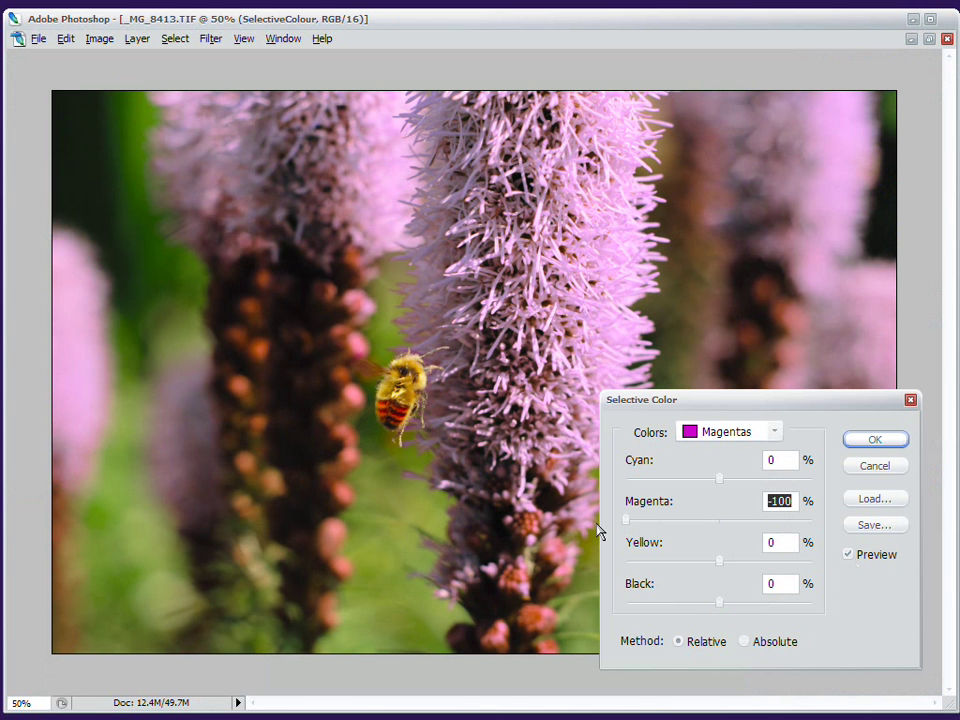
left_click(754, 521)
left_click(708, 521)
left_click_drag(749, 560, 798, 563)
left_click(766, 562)
left_click(730, 521)
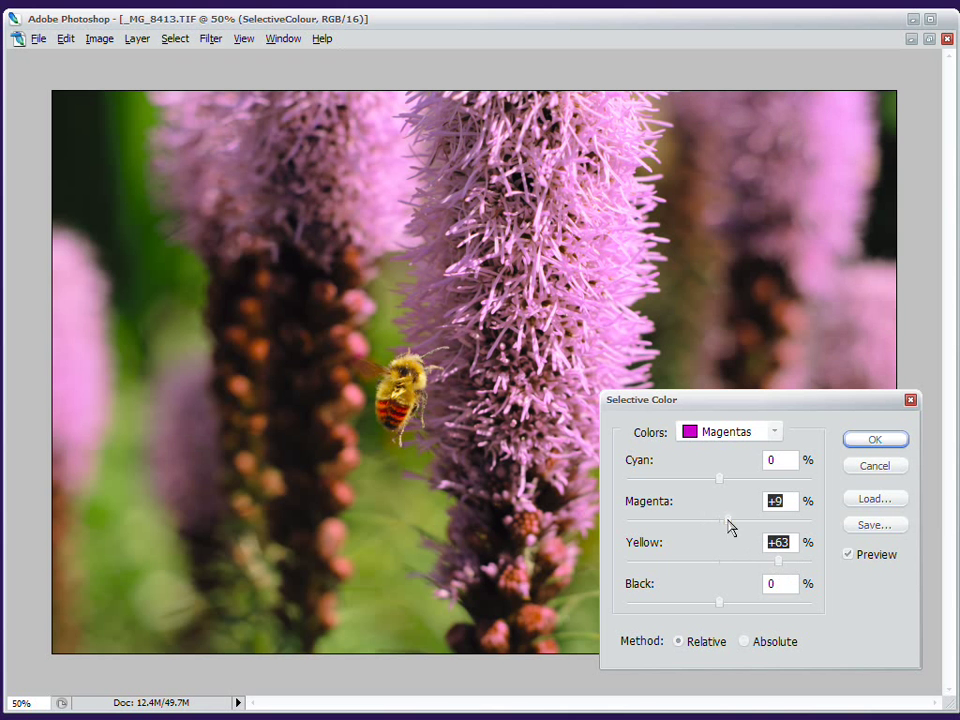
left_click(788, 563)
left_click(698, 480)
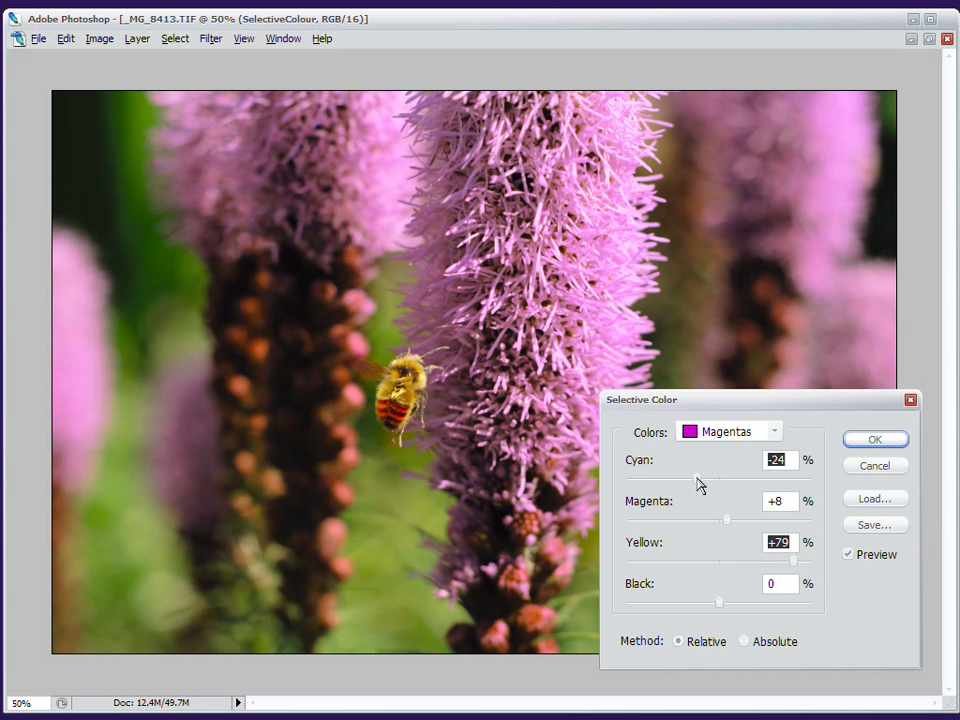
left_click_drag(698, 483, 748, 489)
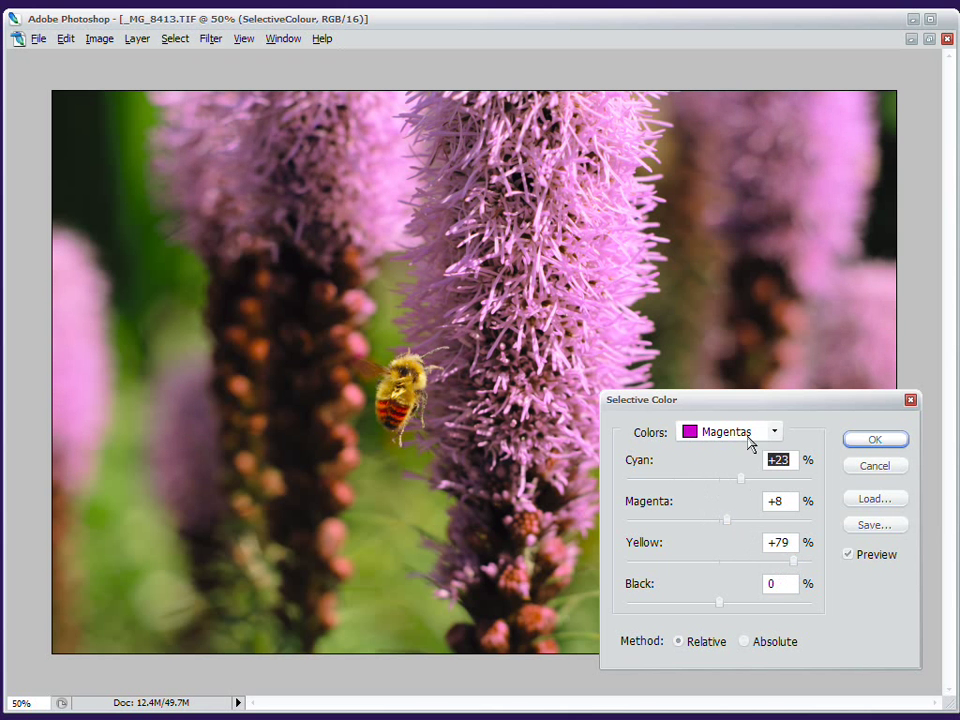
left_click(757, 432)
Set the Reds to Yellow +90 and Magenta +54.
left_click(735, 451)
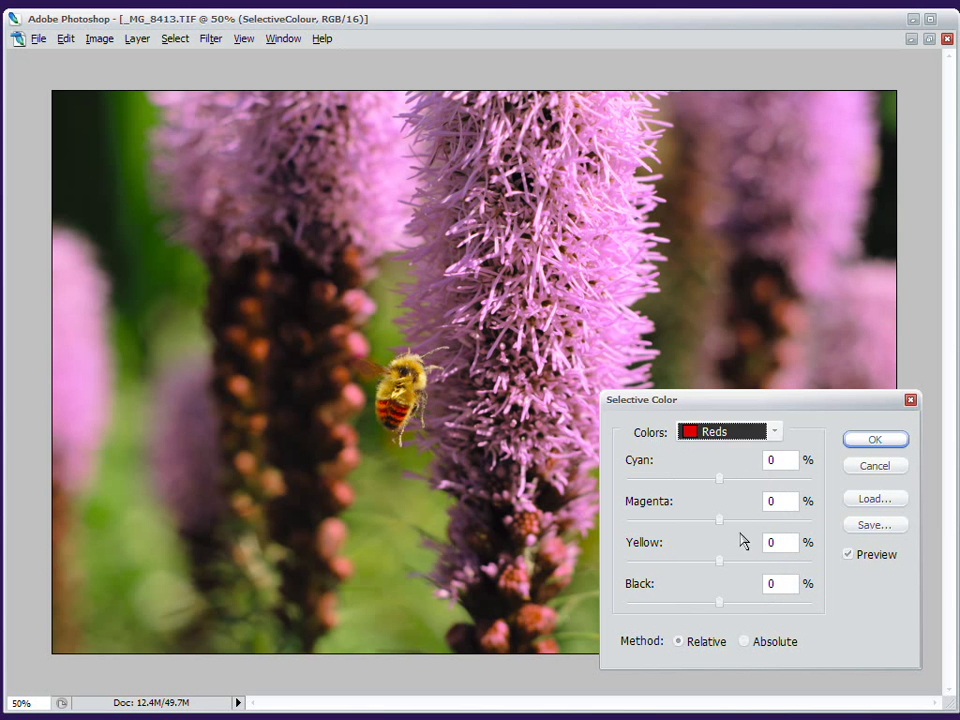
left_click(767, 563)
left_click_drag(767, 566, 800, 564)
left_click_drag(718, 521, 665, 520)
left_click(767, 522)
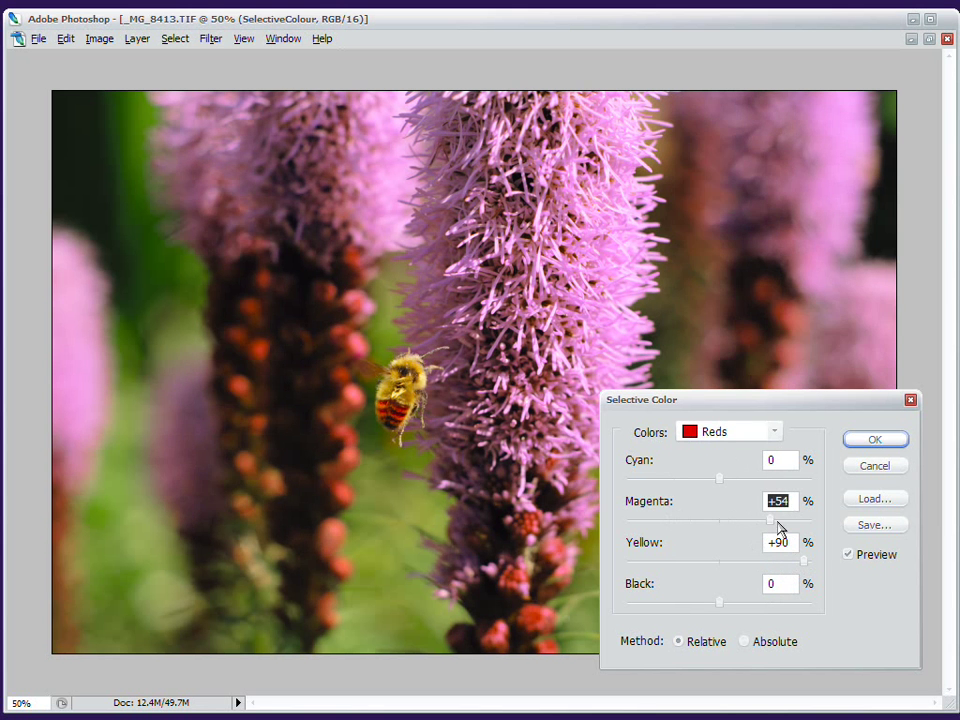
Compare the redder buds against the original colours, then apply the Selective Color change.
left_click(880, 557)
left_click(878, 558)
left_click(877, 558)
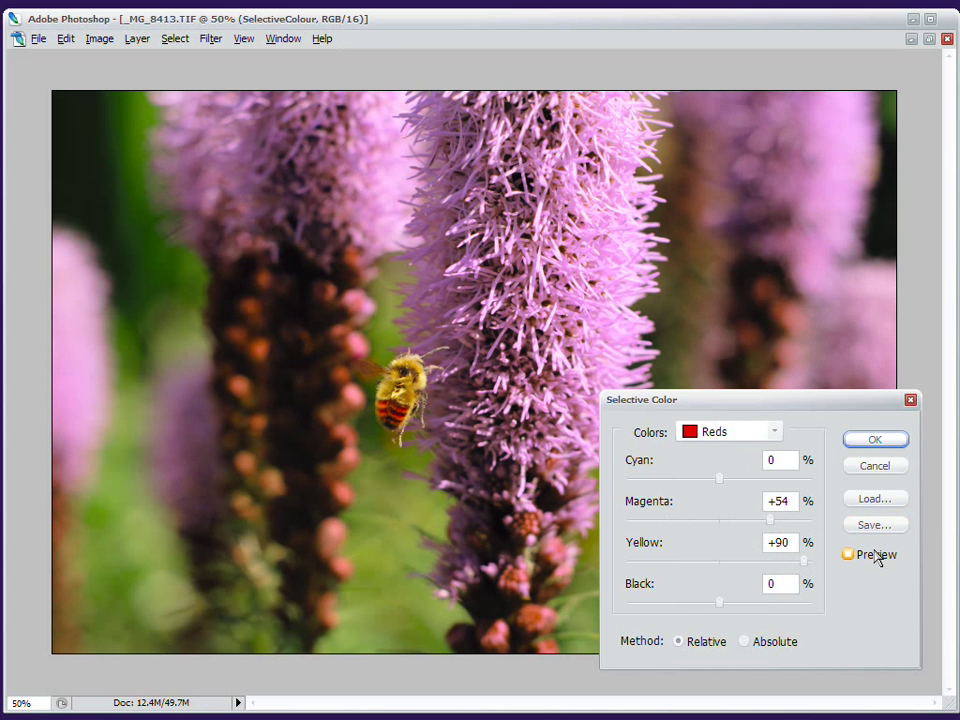
left_click(877, 558)
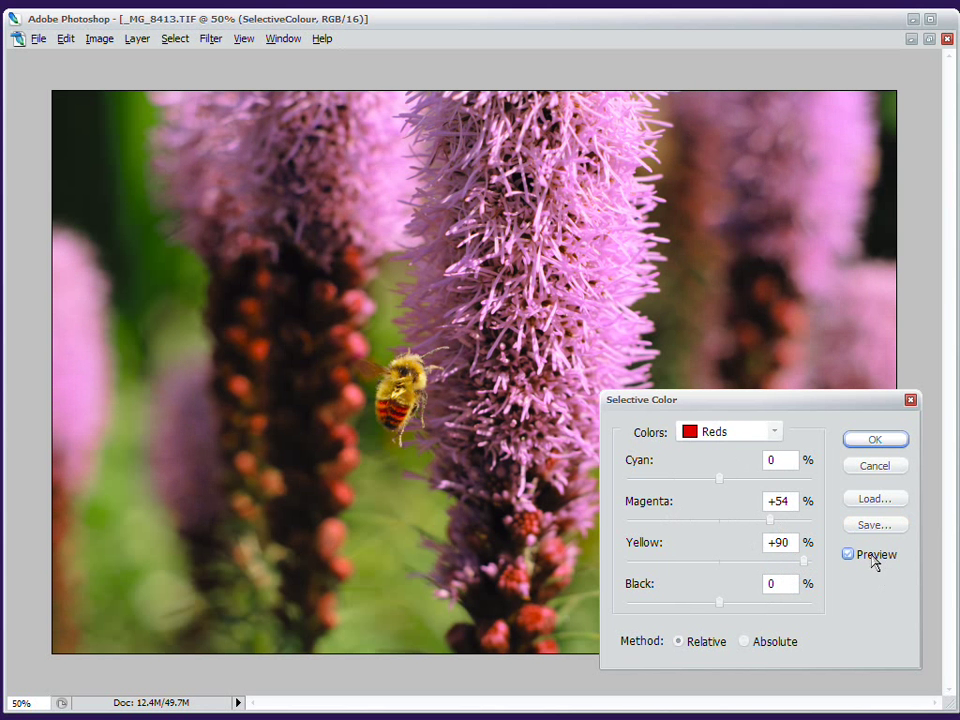
left_click(877, 445)
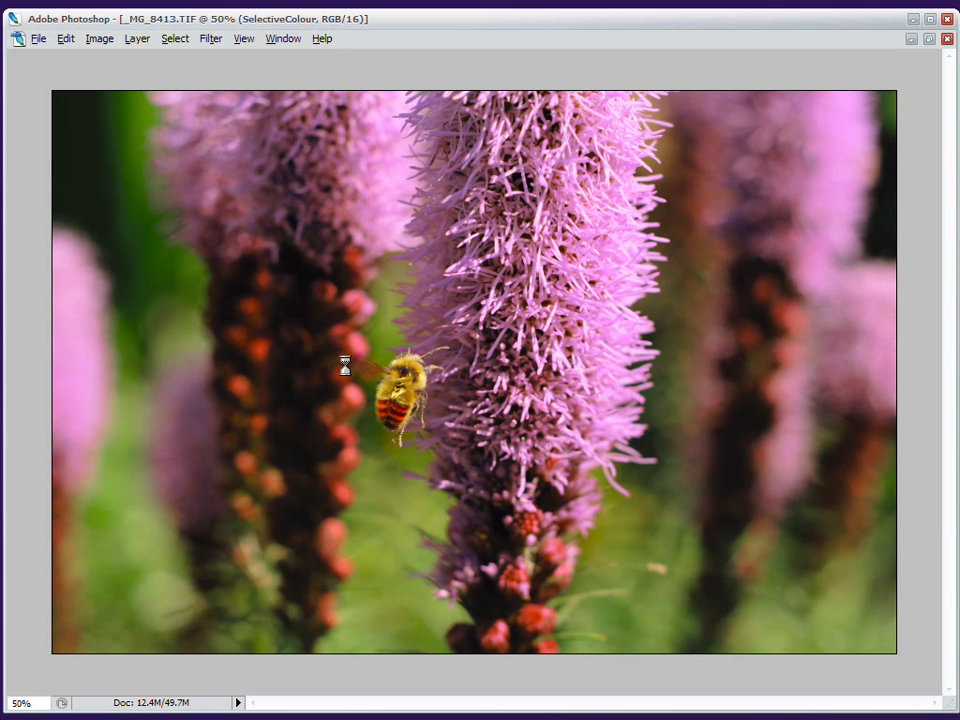
left_click_drag(345, 345, 439, 456)
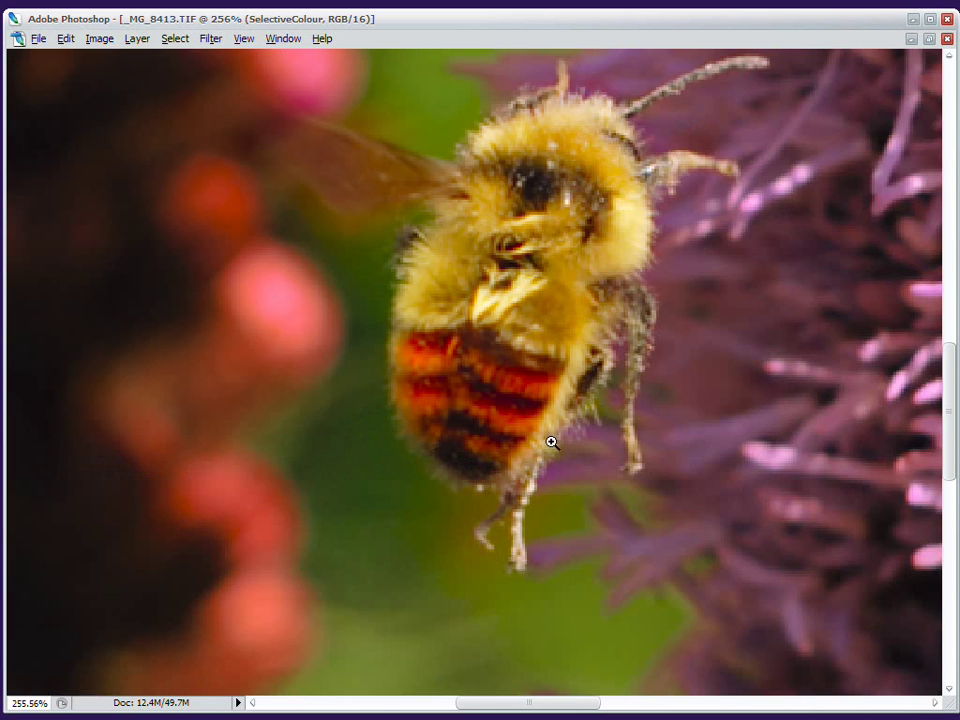
left_click_drag(647, 456, 584, 428)
key("ctrl+alt+0")
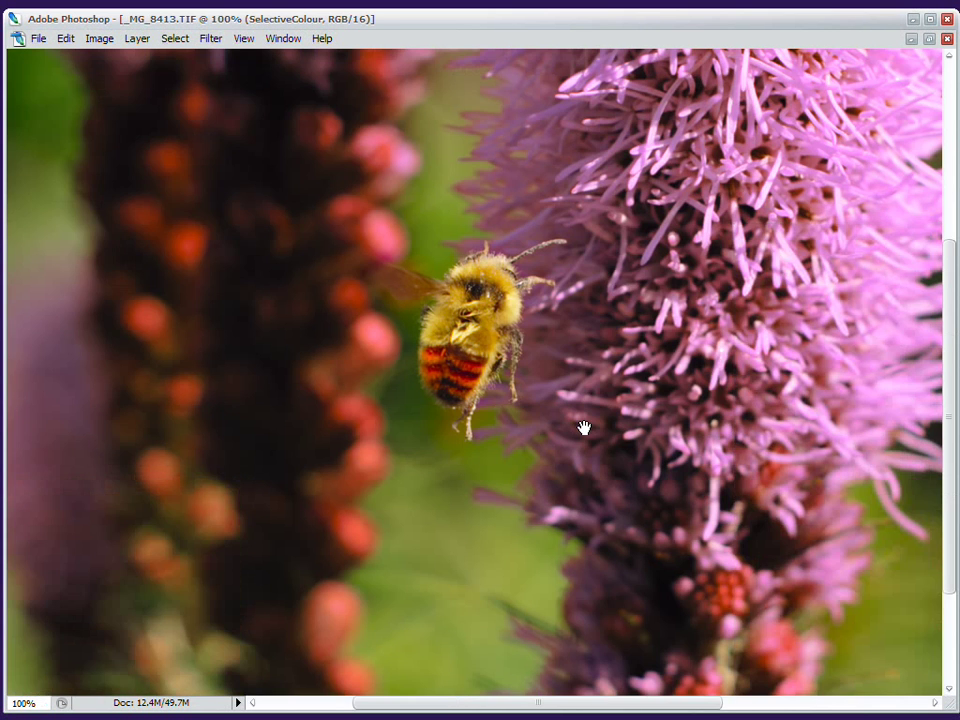
key("ctrl+minus")
key("ctrl+minus")
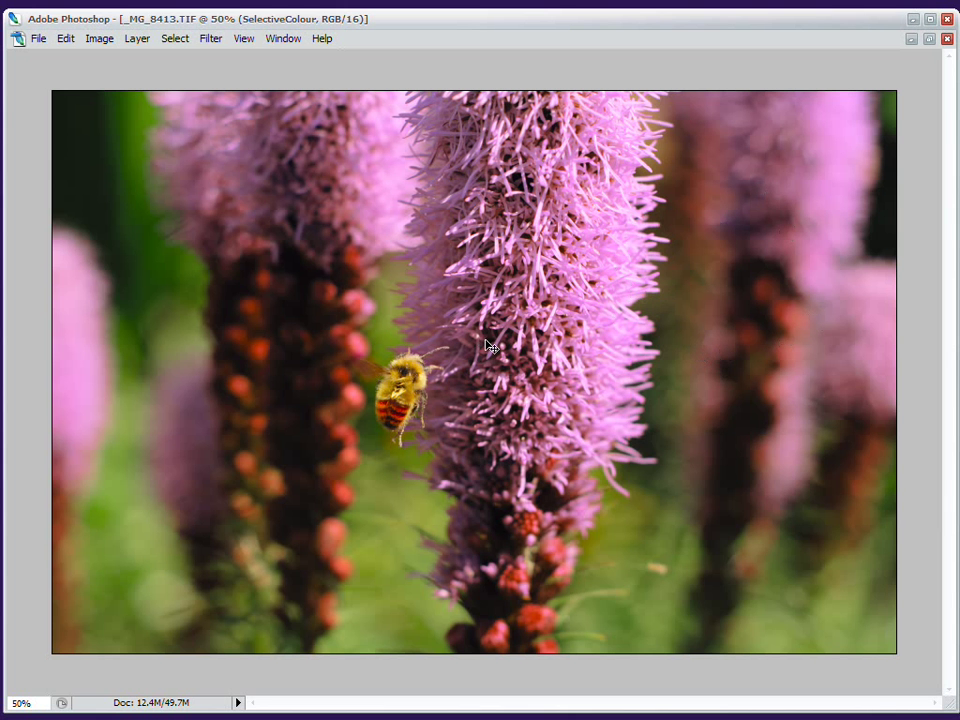
left_click(725, 432)
left_click(758, 448)
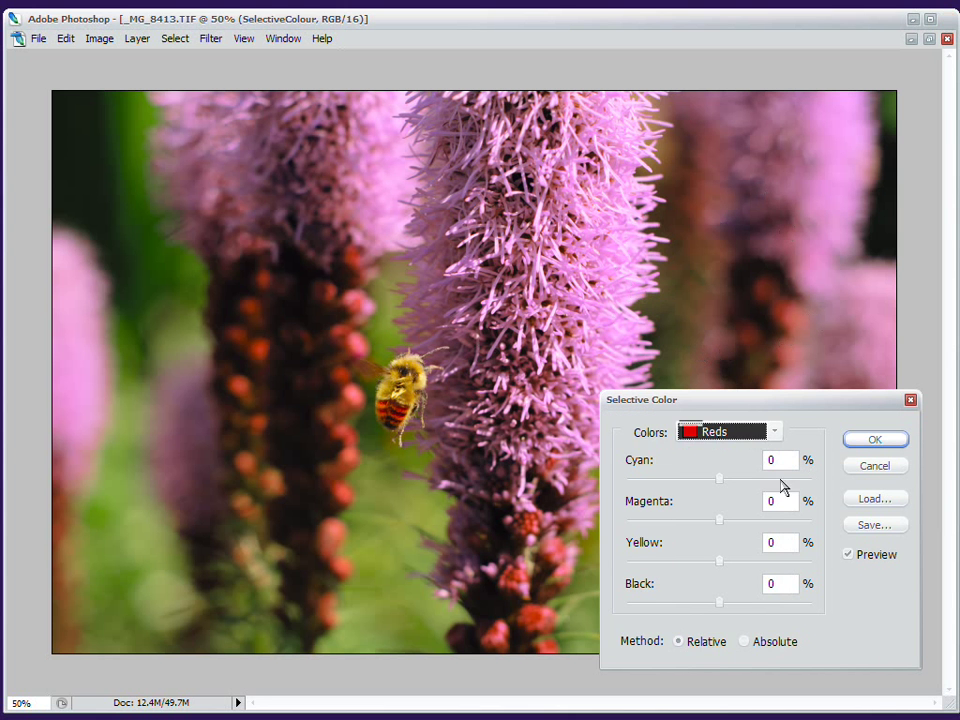
key("Tab")
key("Up")
key("Up")
key("Up")
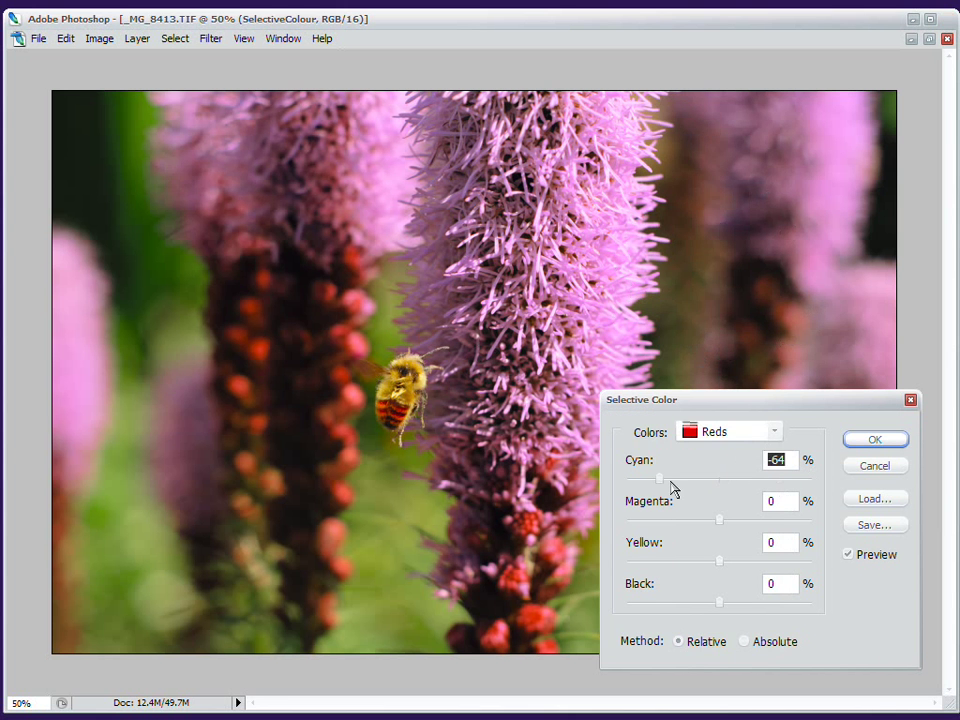
type("-34")
left_click(875, 466)
key("Tab")
left_click(755, 546)
left_click(756, 548)
left_click(755, 548)
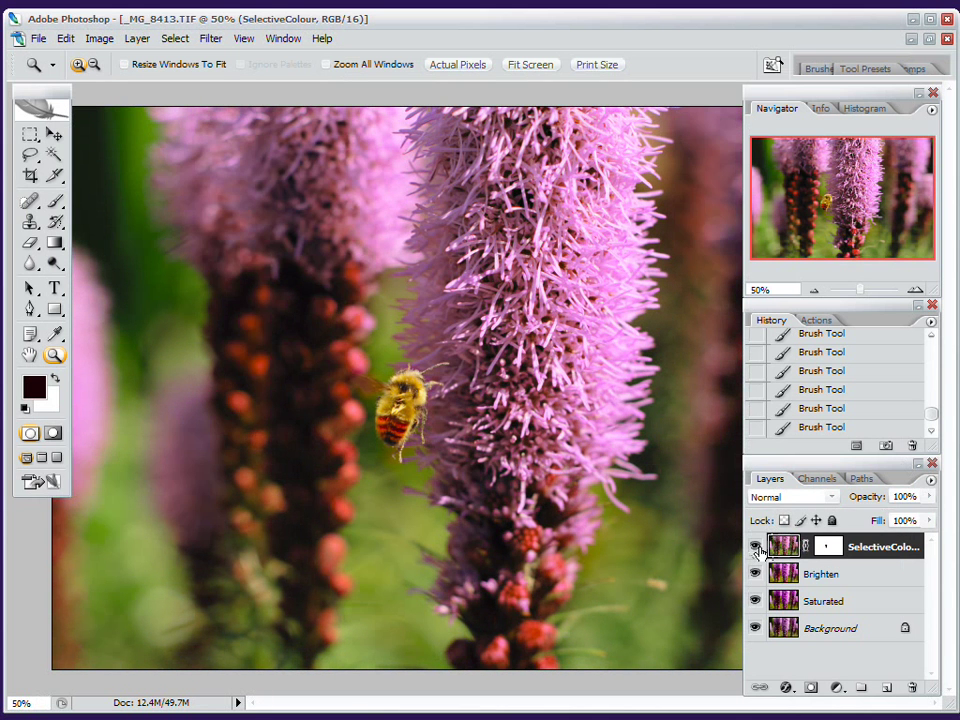
key("Tab")
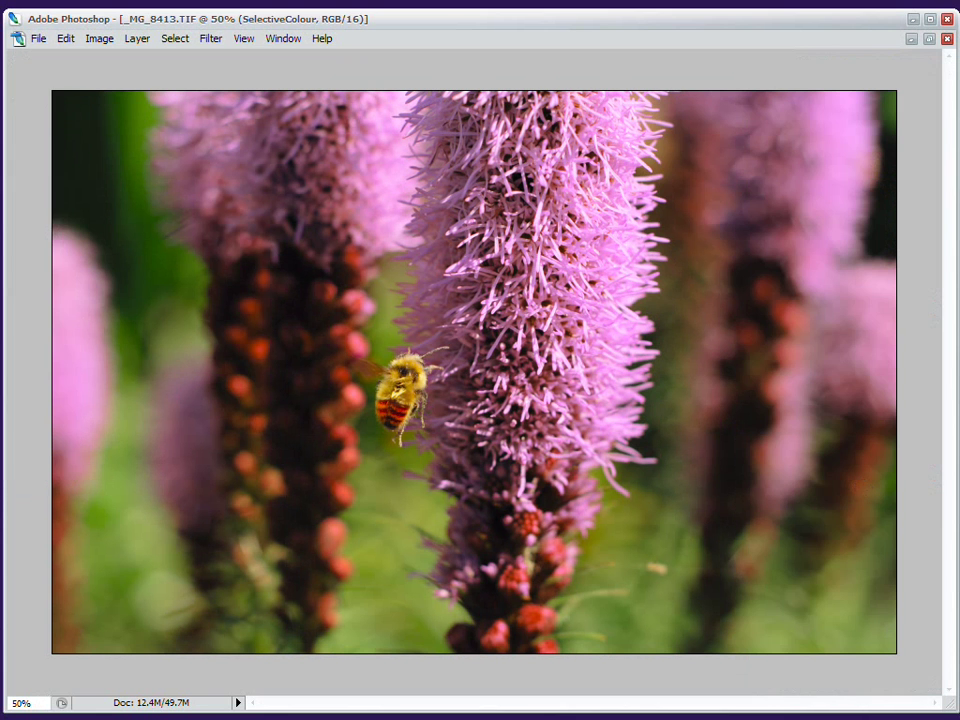